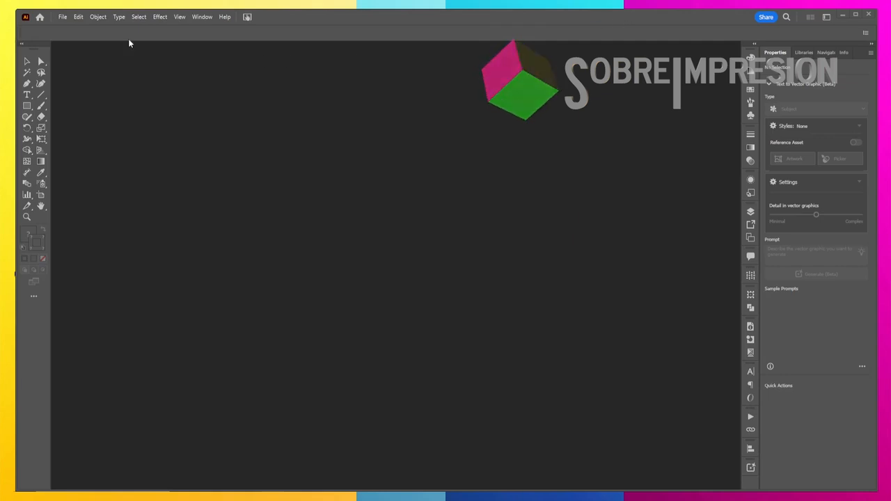
- Create a new portrait document 58 cm wide and 100 cm high with one artboard, RGB color and 300 ppi raster effects
left_click(62, 17)
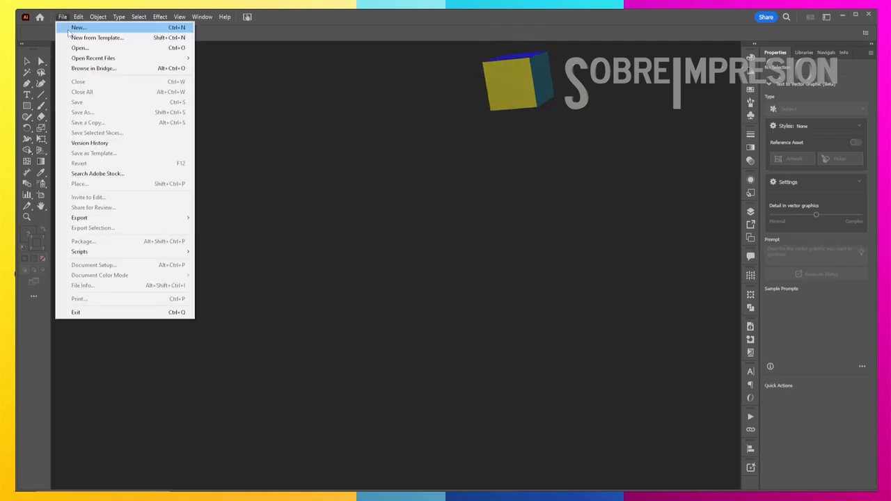
left_click(76, 27)
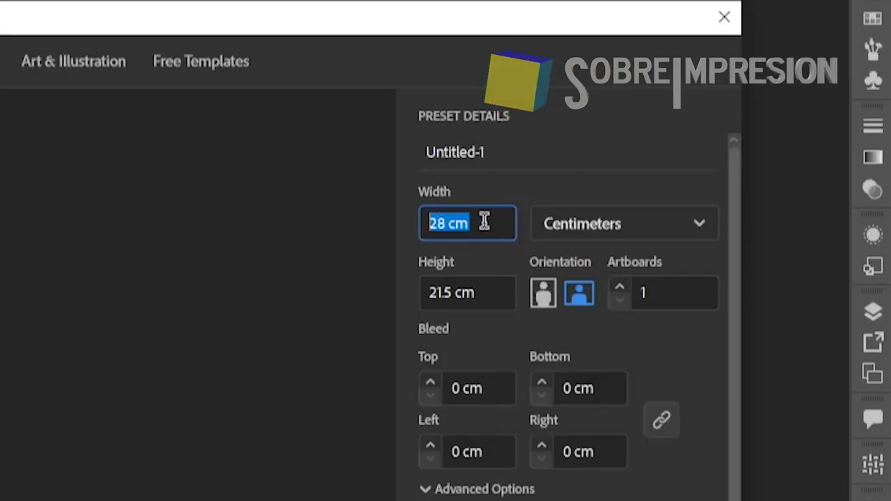
type("58")
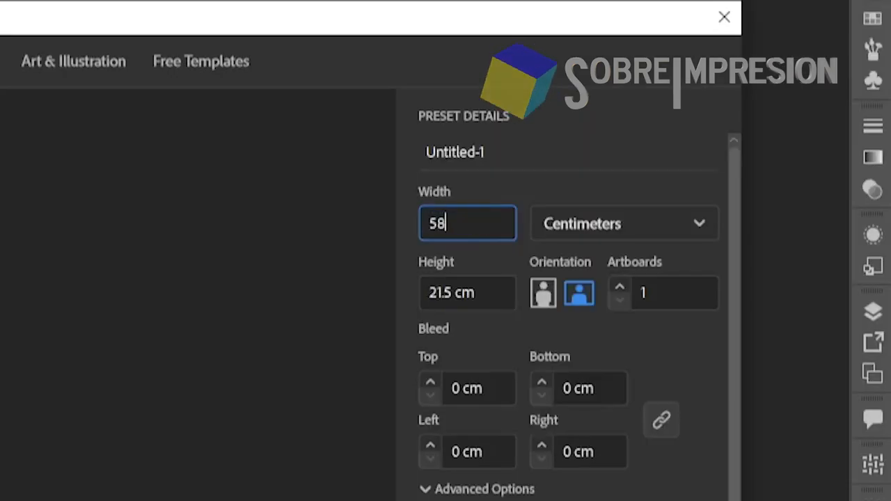
left_click(543, 292)
left_click_drag(487, 223, 383, 217)
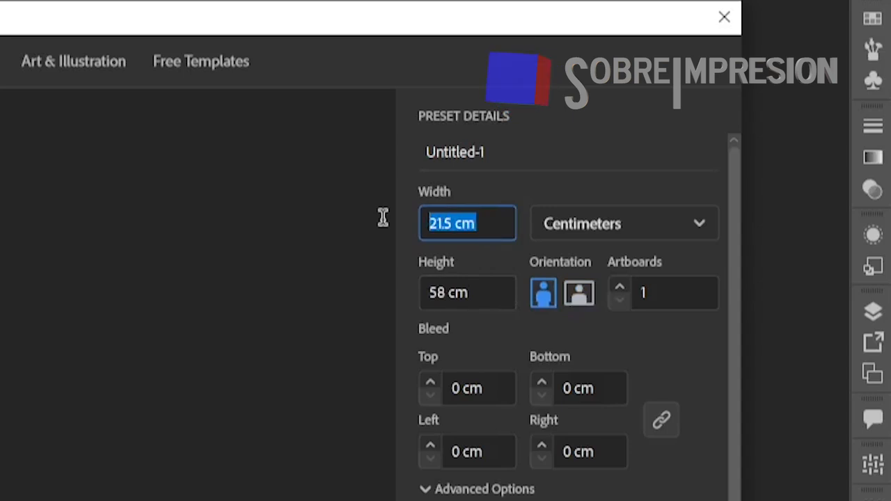
type("100")
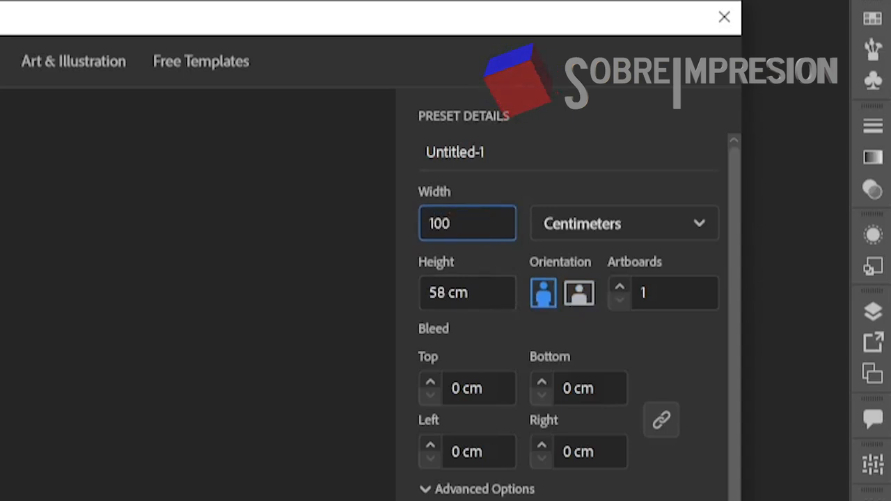
left_click(618, 289)
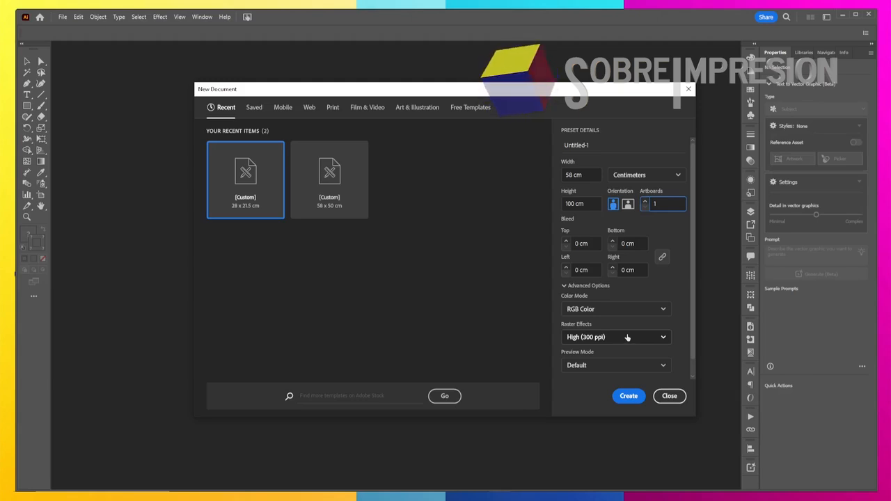
left_click(630, 397)
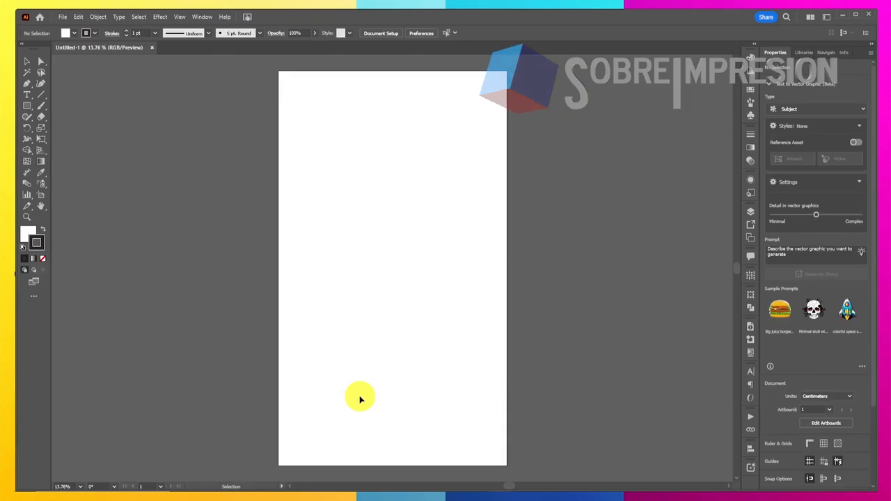
- Show the rulers around the blank artboard
key("ctrl+r")
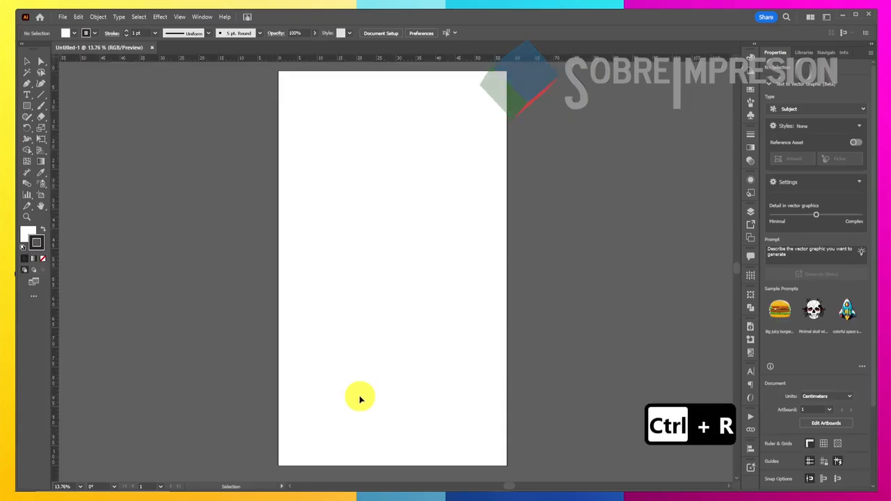
key("ctrl+plus")
key("ctrl+plus")
key("ctrl+plus")
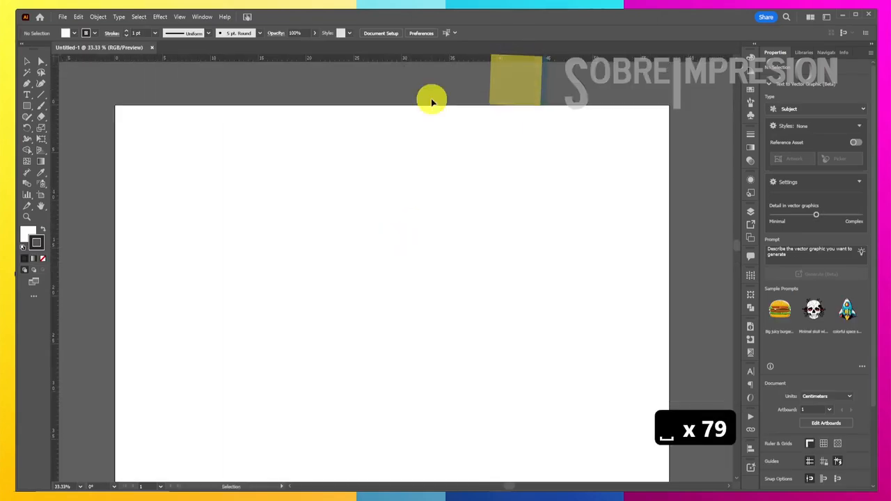
- Switch the ruler units to inches and back to centimeters
right_click(430, 59)
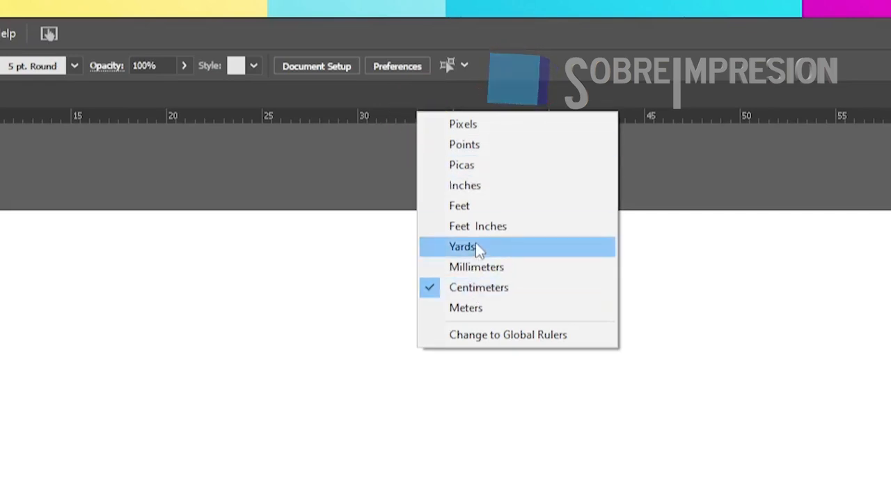
left_click(475, 187)
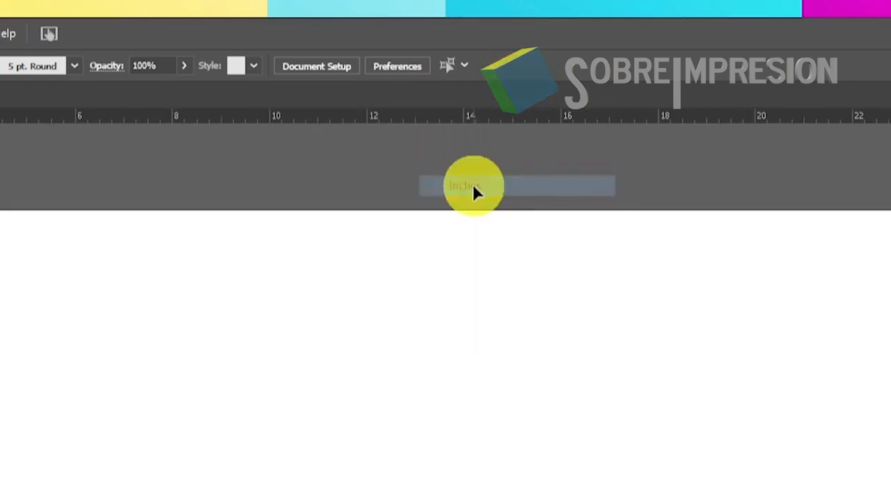
right_click(488, 121)
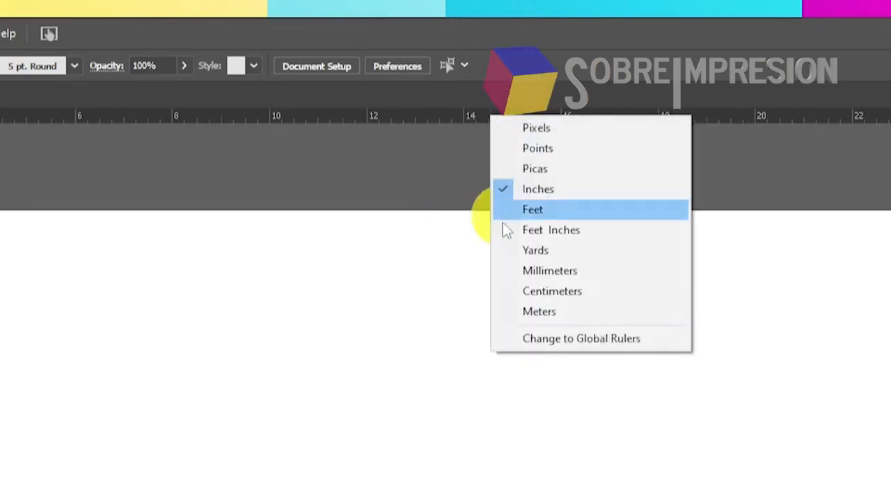
left_click(530, 291)
right_click(507, 111)
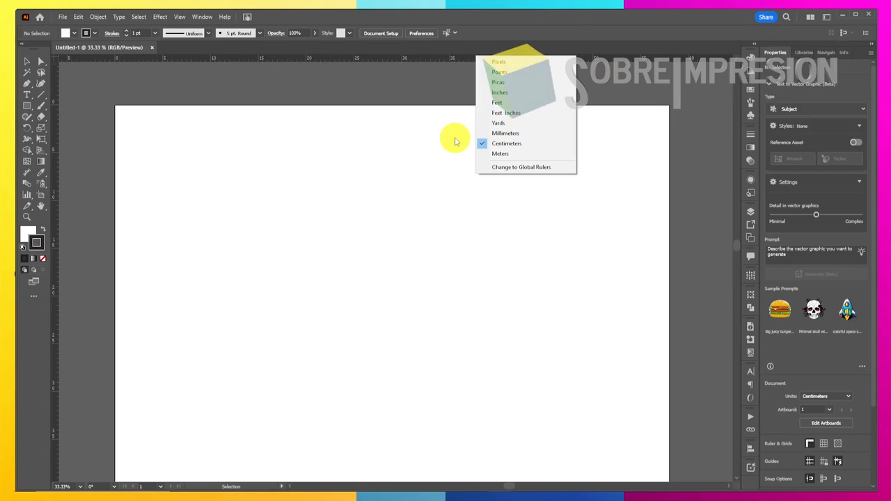
key("ctrl+0")
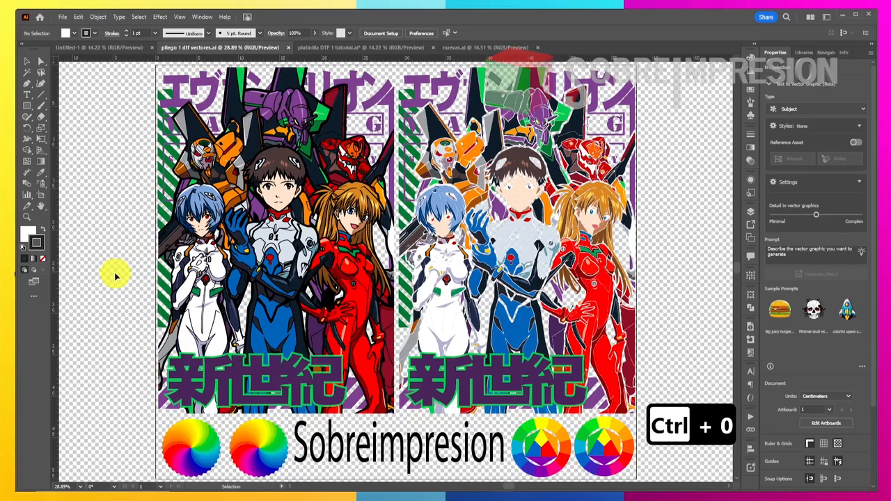
- Copy the right-hand anime group artwork from pliego 1 dtf vectores.ai and paste it into the Untitled-1 document
key("v")
left_click(161, 279)
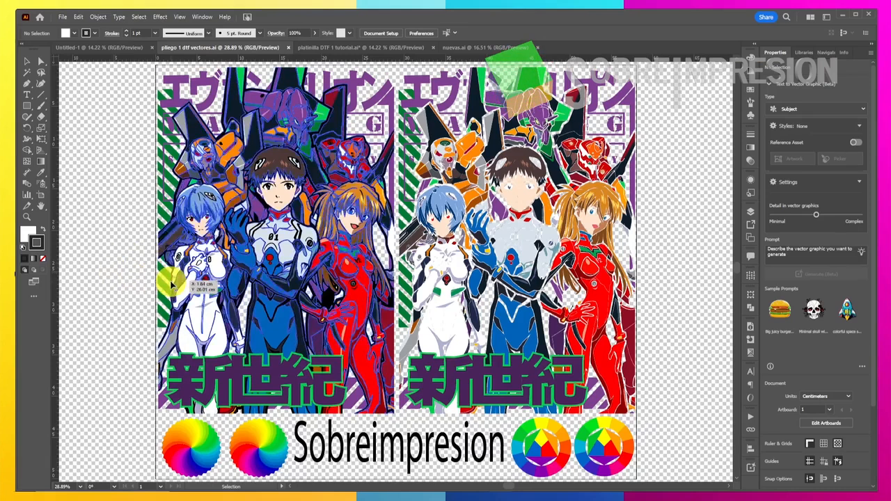
left_click(412, 279)
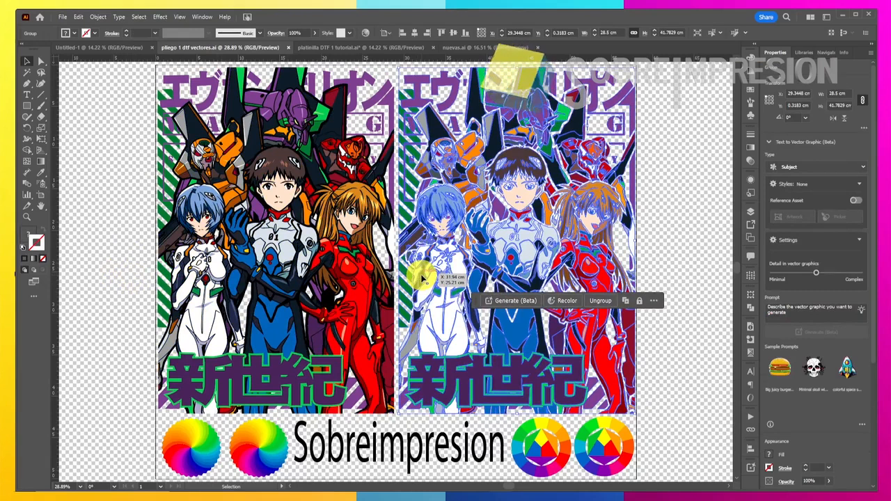
key("a")
key("ctrl+c")
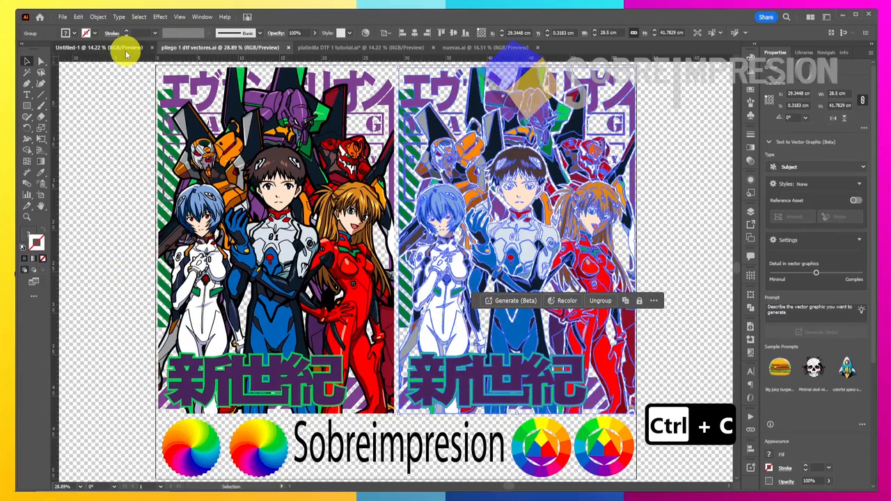
left_click(122, 48)
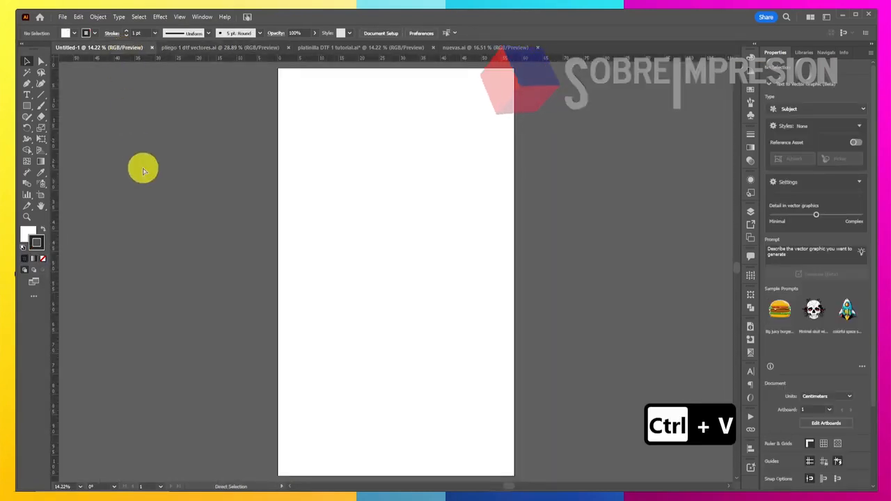
key("ctrl+v")
key("v")
left_click(240, 191)
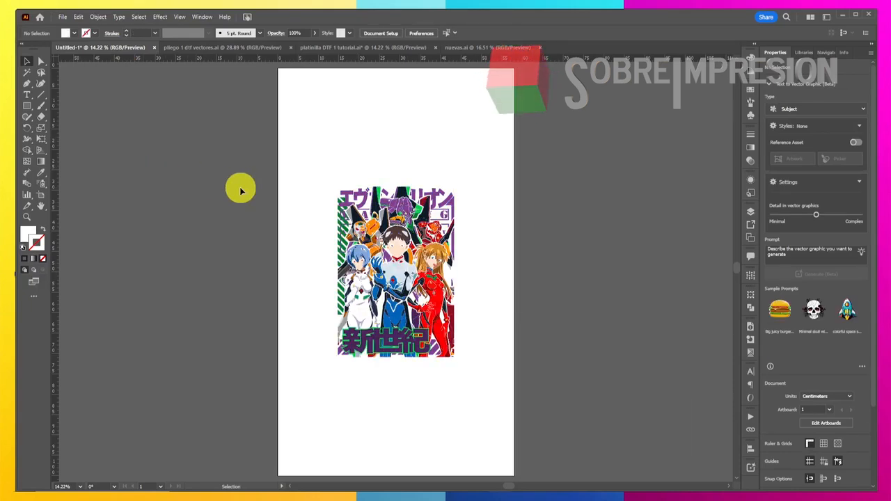
- Show the transparency grid behind the artwork in the Untitled-1 document
key("ctrl")
key("ctrl+shift+d")
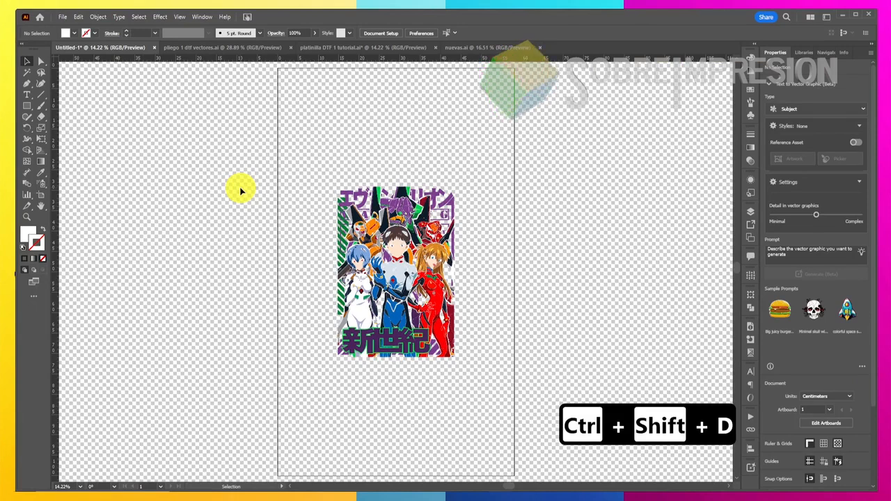
key("ctrl")
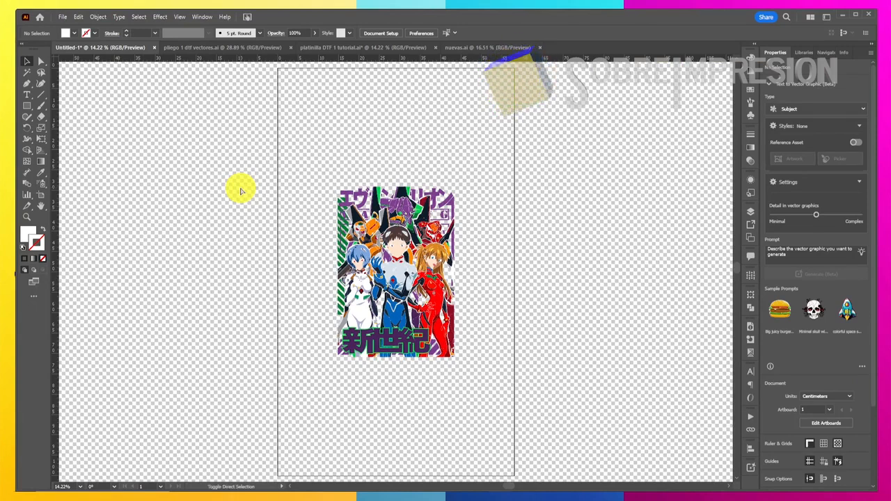
key("ctrl+shift+d")
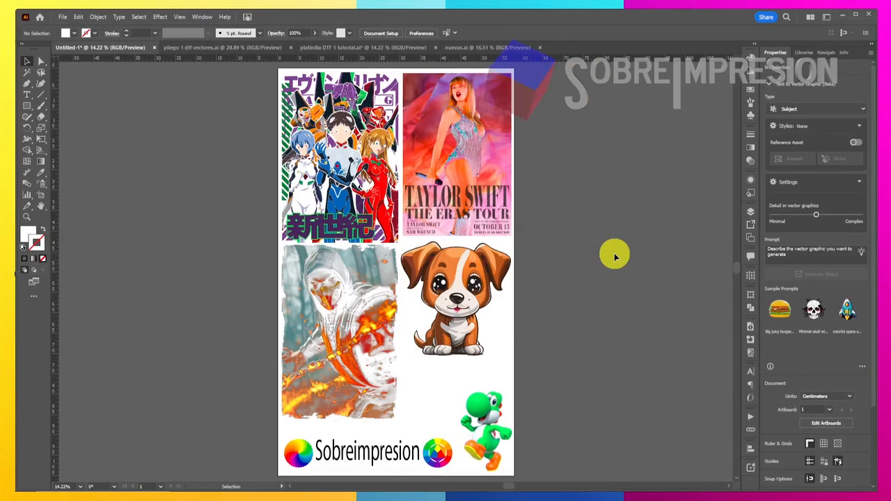
key("ctrl+shift+d")
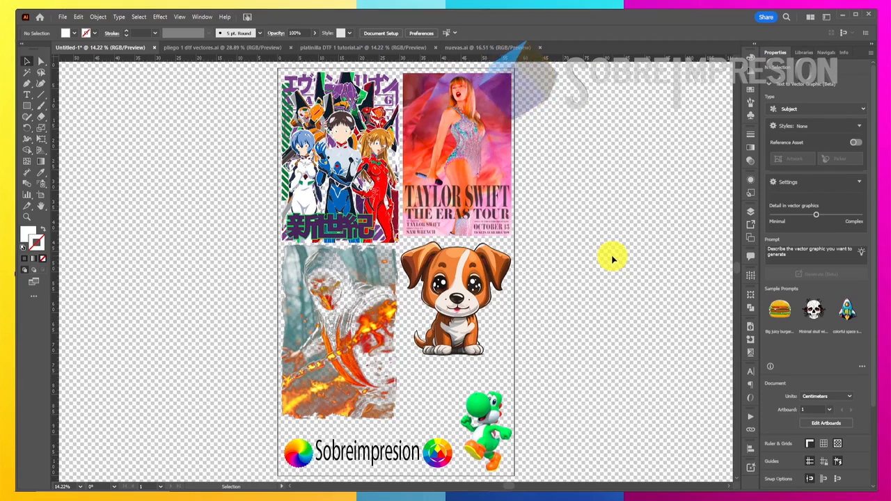
- Inspect the Taylor Swift poster, the anime group and the masked fighter image one by one by selecting them
left_click(434, 174)
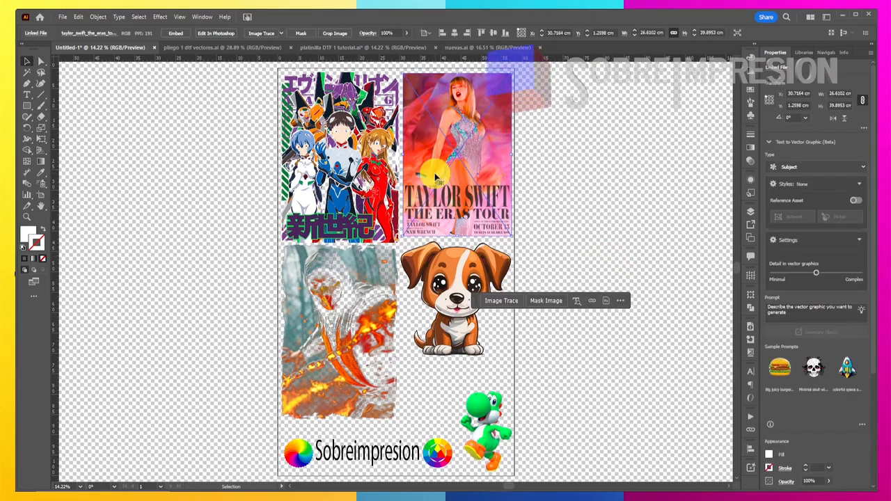
left_click_drag(435, 173, 316, 181)
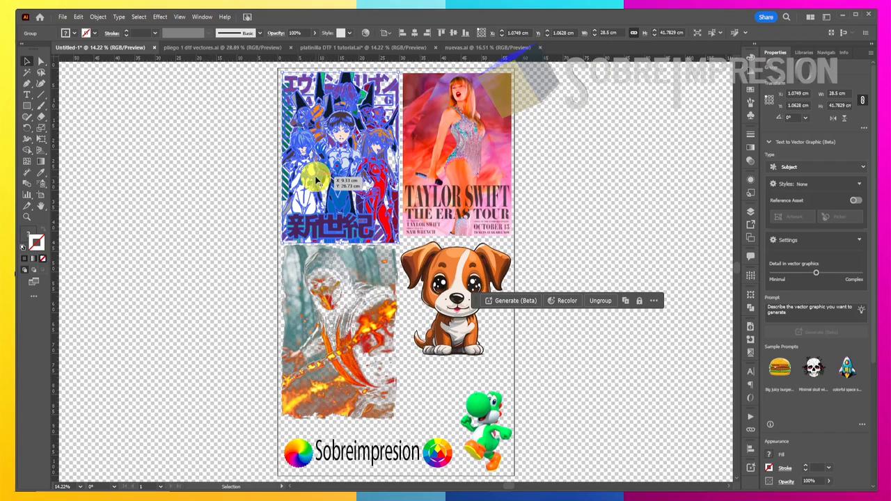
left_click(337, 291)
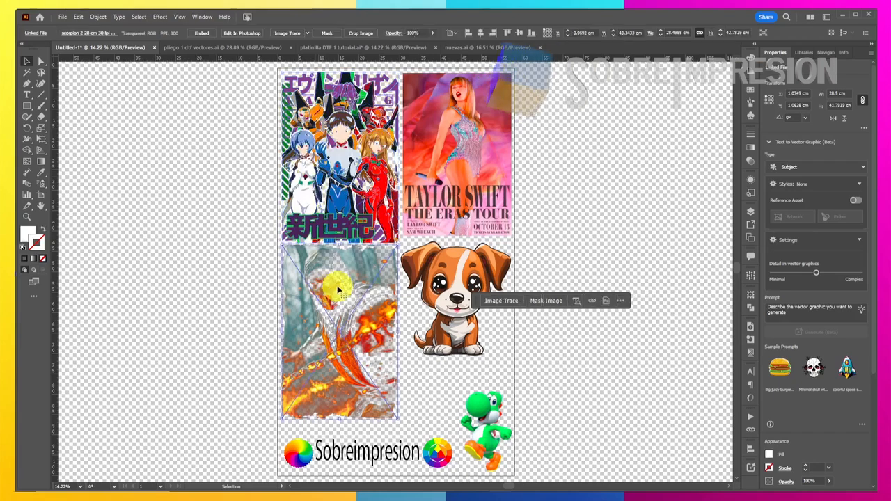
- Shrink the puppy artwork to about 9.4 by 9.7 cm and place it beside the green dinosaur
left_click(433, 291)
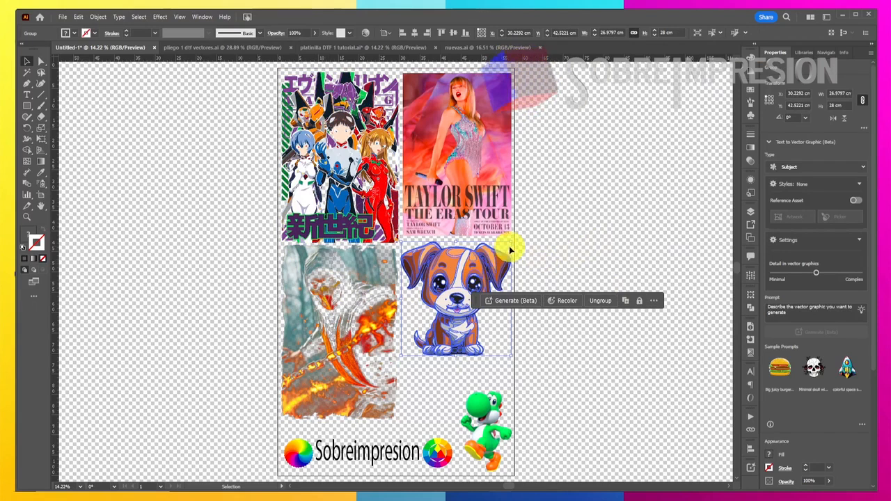
left_click_drag(513, 241, 386, 456)
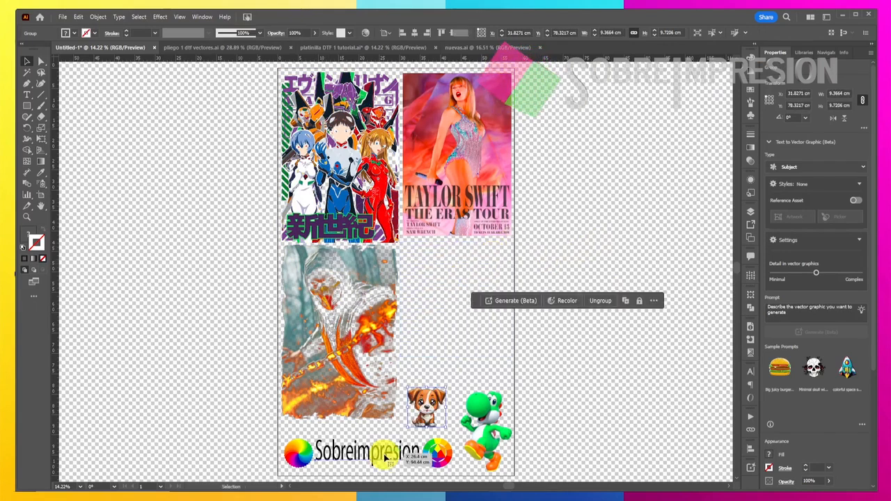
- Inspect the Sobreimpresion text and the color circles beside it by selecting them
left_click(383, 456)
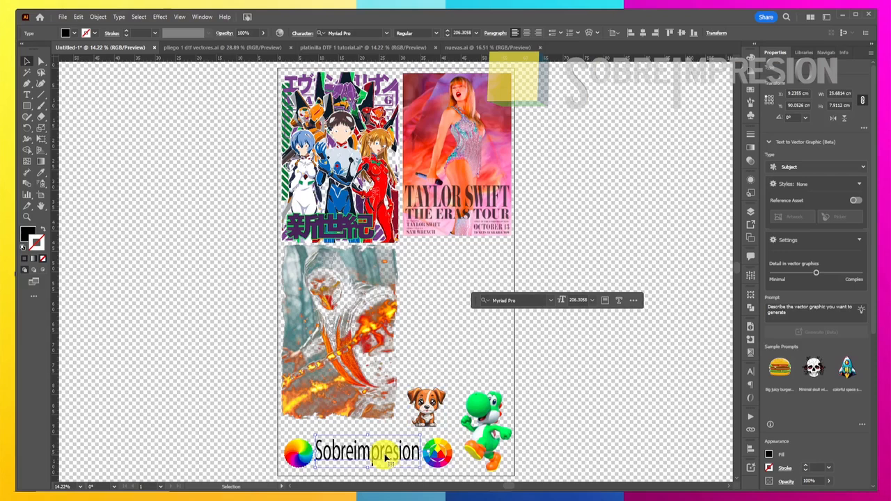
left_click(436, 451)
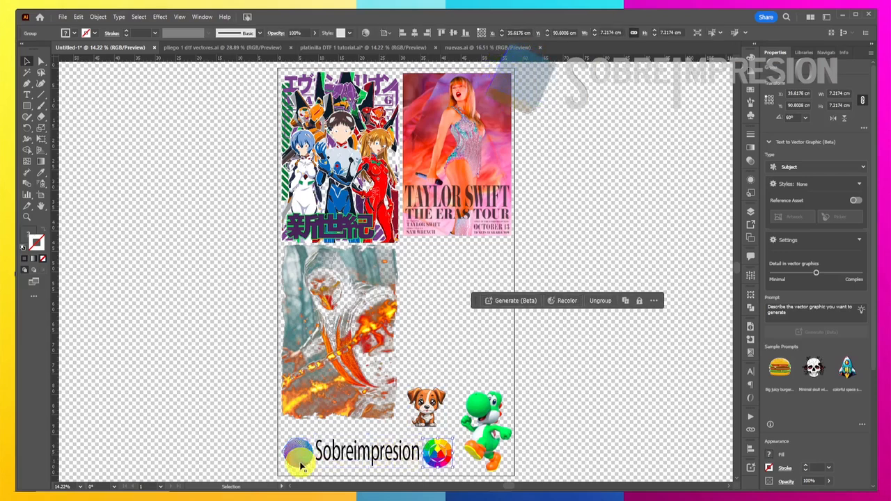
left_click(712, 356)
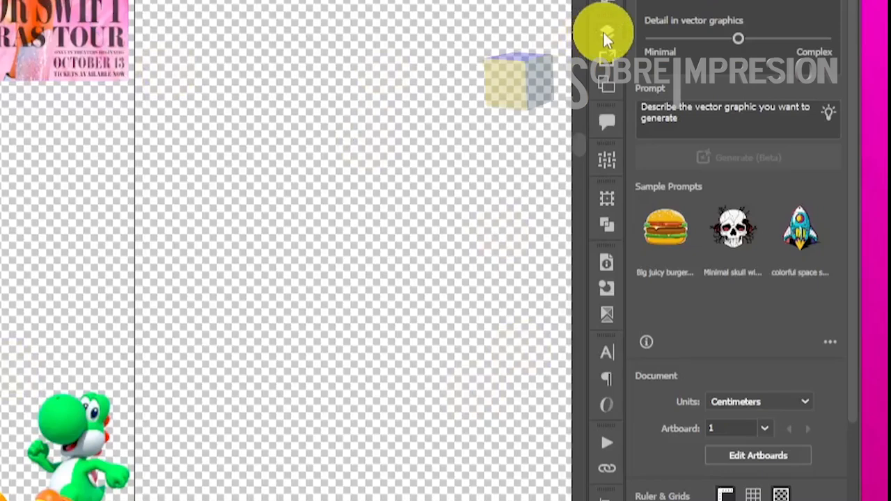
- Add a new layer, draw a black rectangle covering the whole artboard on it, and move the layer beneath the artwork layer
left_click(750, 211)
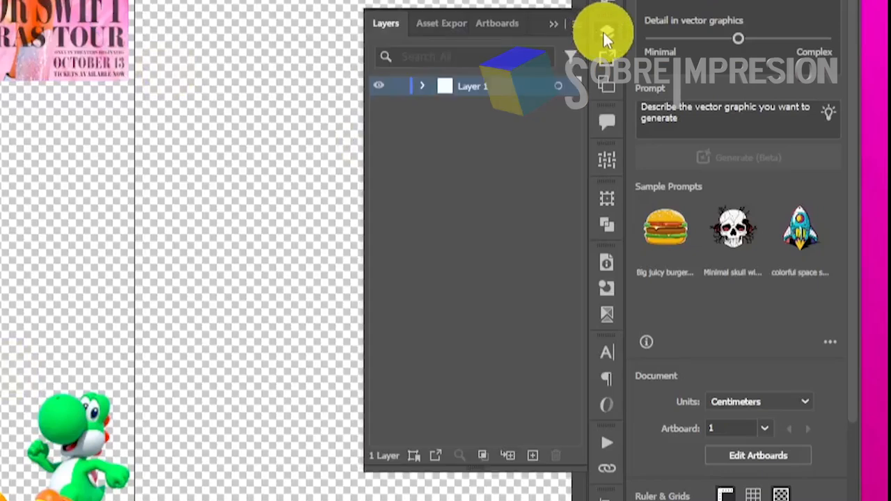
left_click(532, 455)
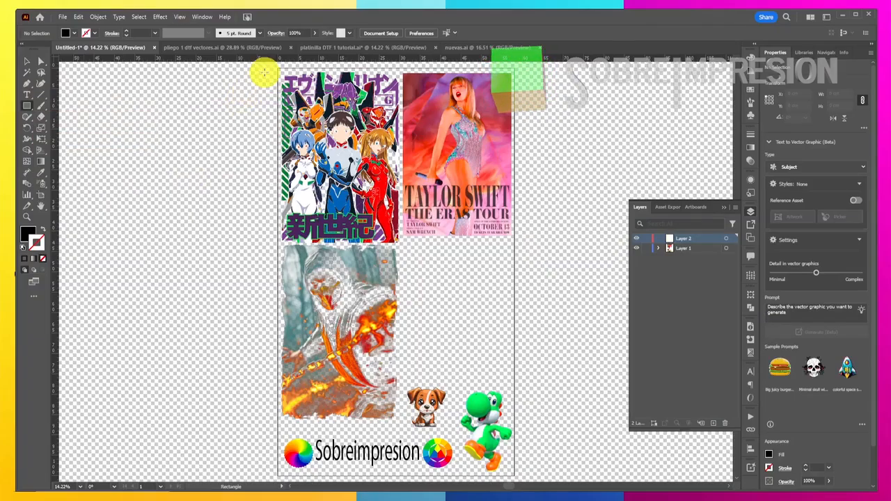
left_click_drag(275, 69, 513, 472)
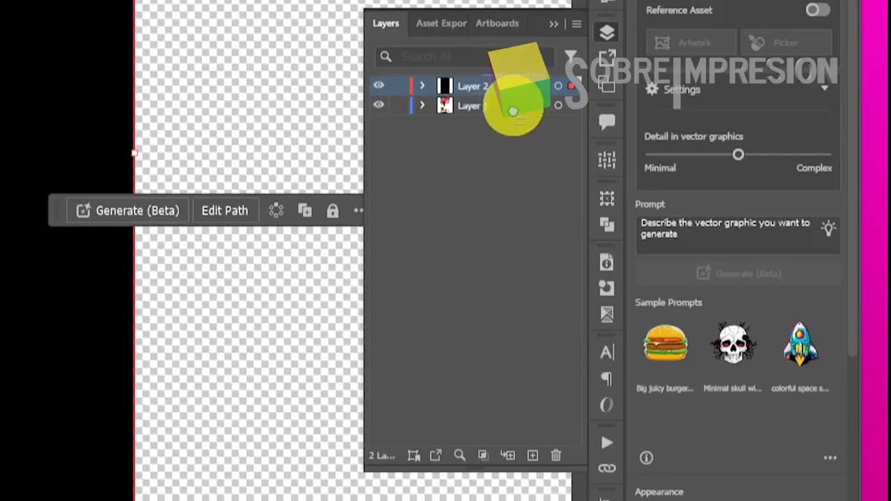
left_click_drag(513, 111, 513, 130)
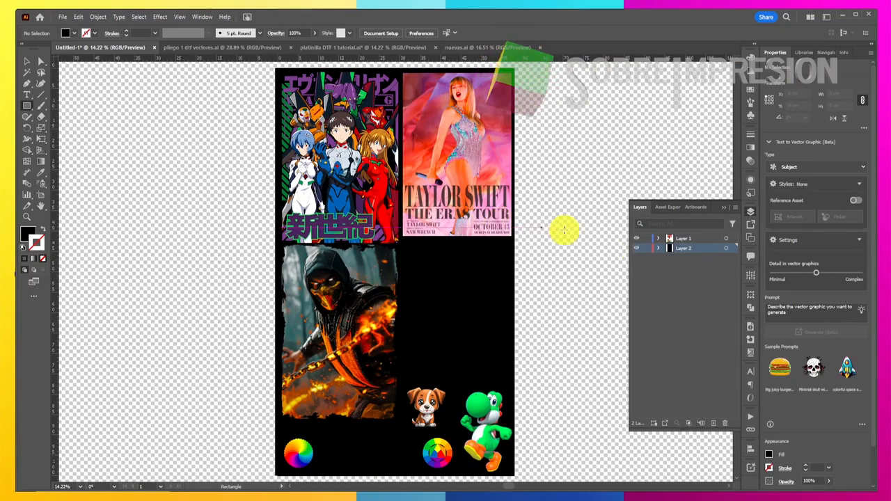
- Lock the black background layer and select the masked fighter image above it
left_click(28, 61)
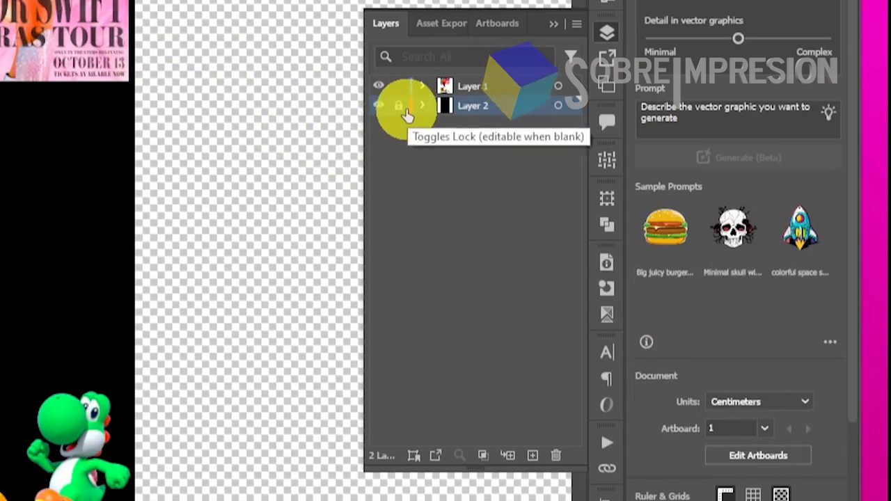
left_click(407, 112)
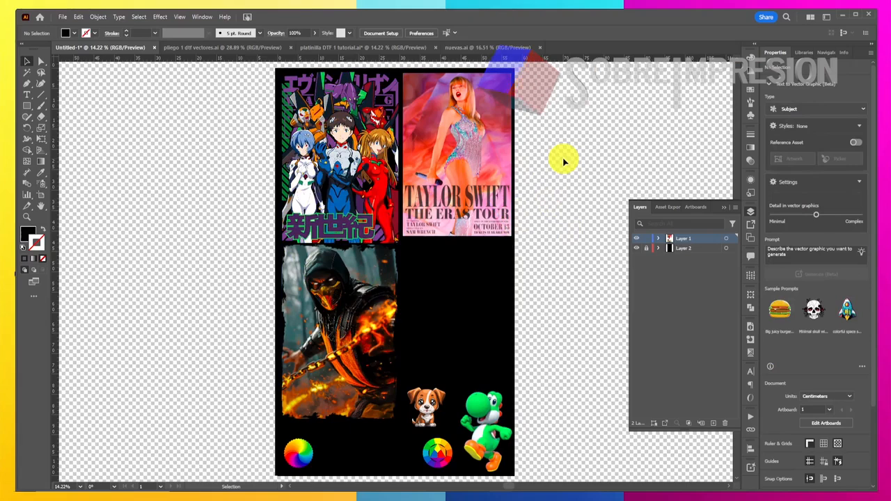
left_click(339, 327)
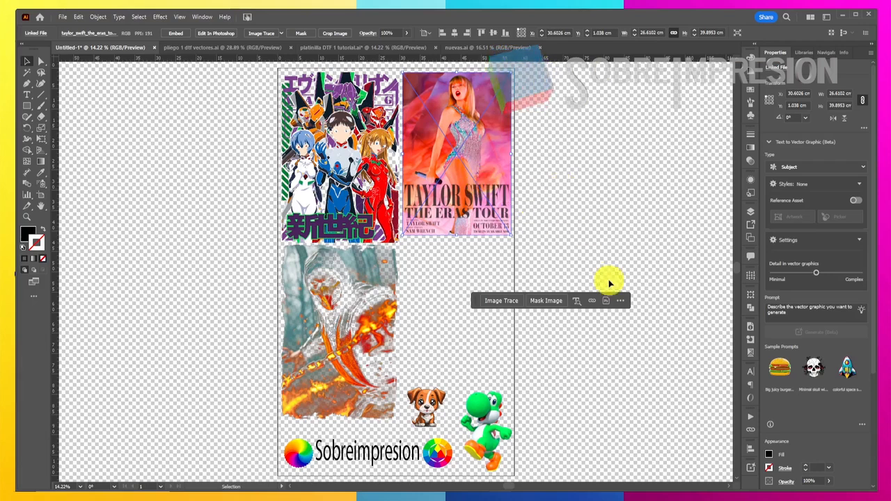
- Open the linked-file information and check the format, color space and resolution of the masked fighter image
left_click(200, 17)
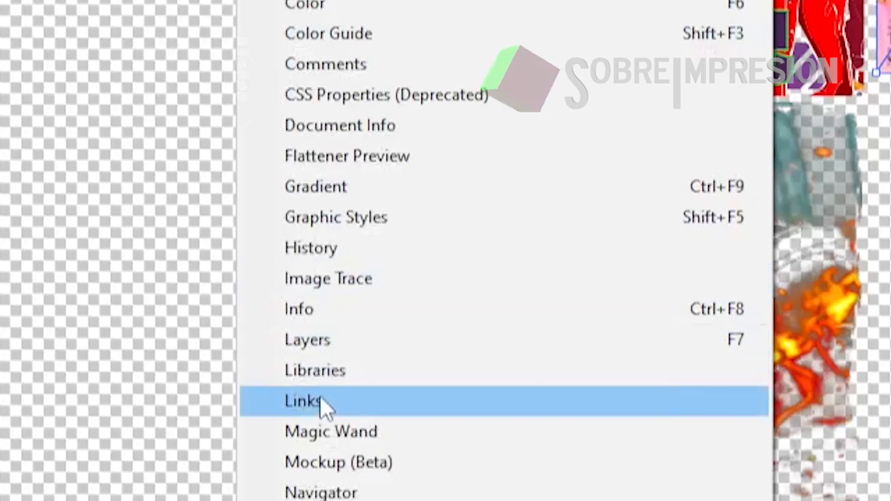
left_click(321, 402)
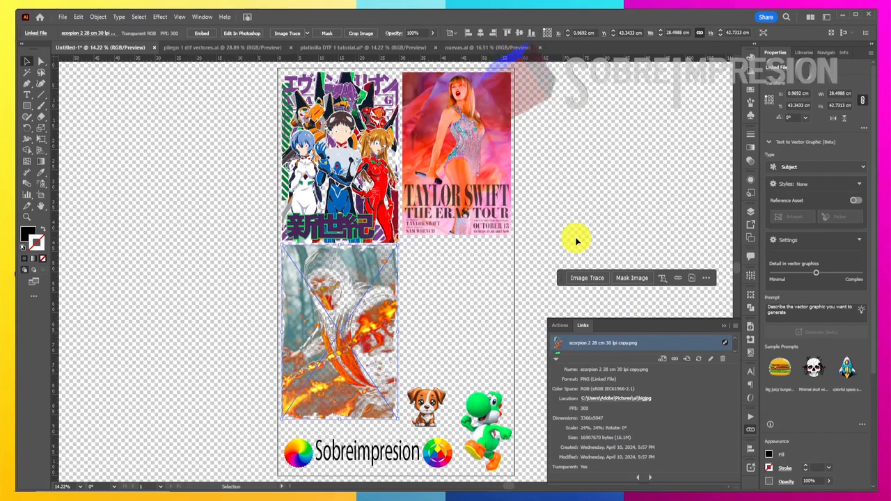
left_click(639, 141)
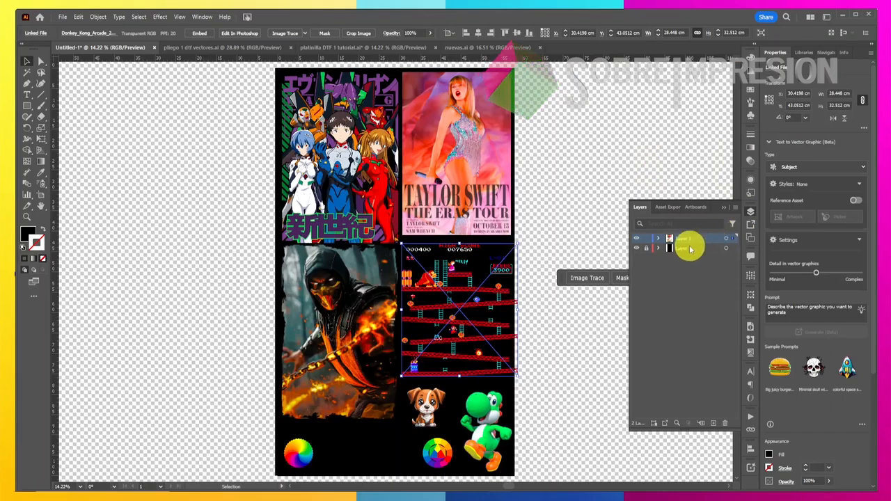
- Examine the edges and pixel quality of the Donkey Kong arcade artwork up close against the black background
key("ctrl+equal")
key("ctrl+equal")
key("ctrl+equal")
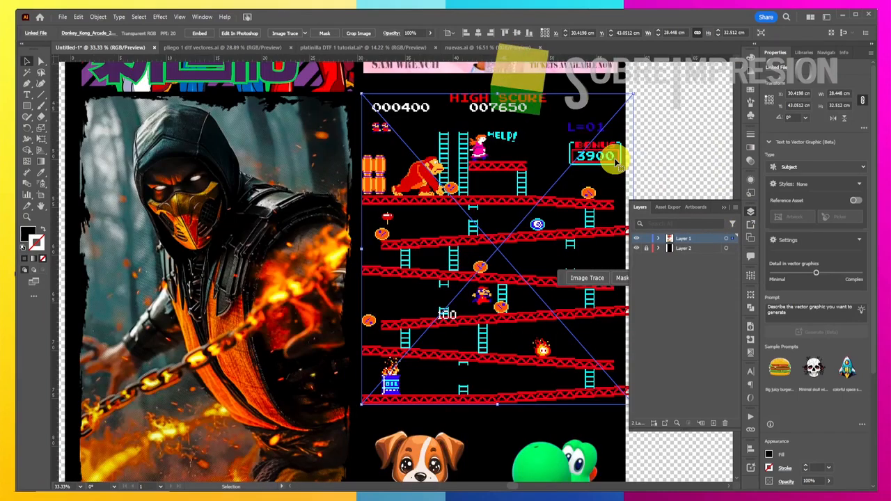
- Review the link details of the anime group, Taylor Swift poster, masked fighter, Donkey Kong and green dinosaur images, and select the text between the color circles
left_click(750, 431)
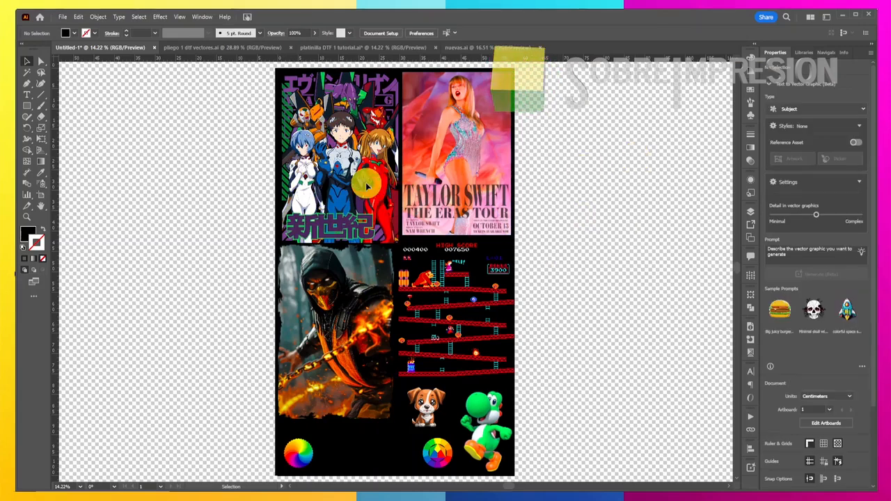
left_click(368, 188)
left_click(464, 130)
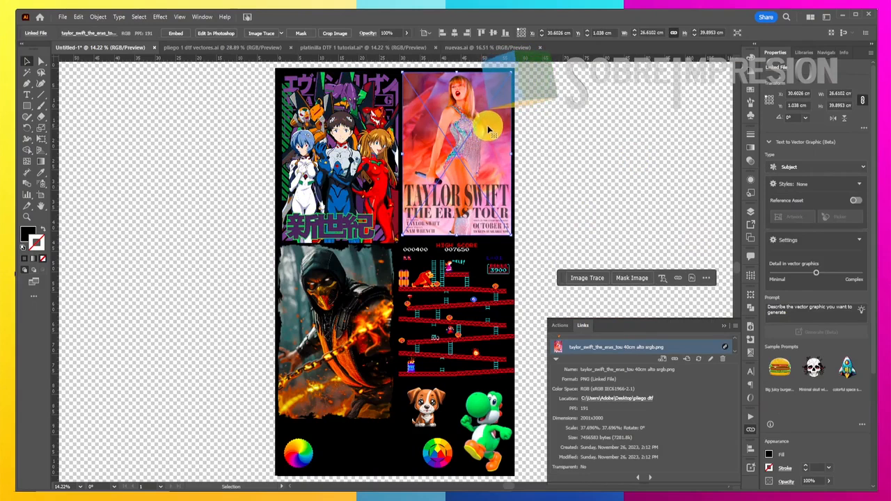
left_click(347, 335)
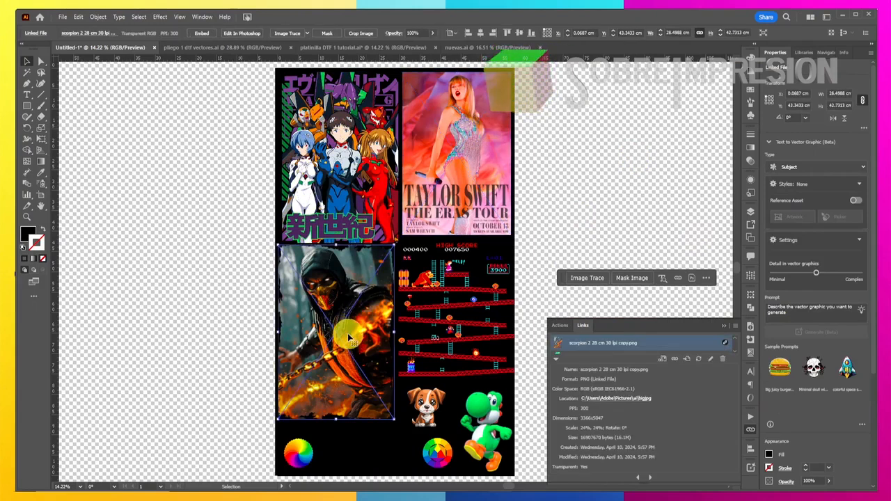
left_click(427, 348)
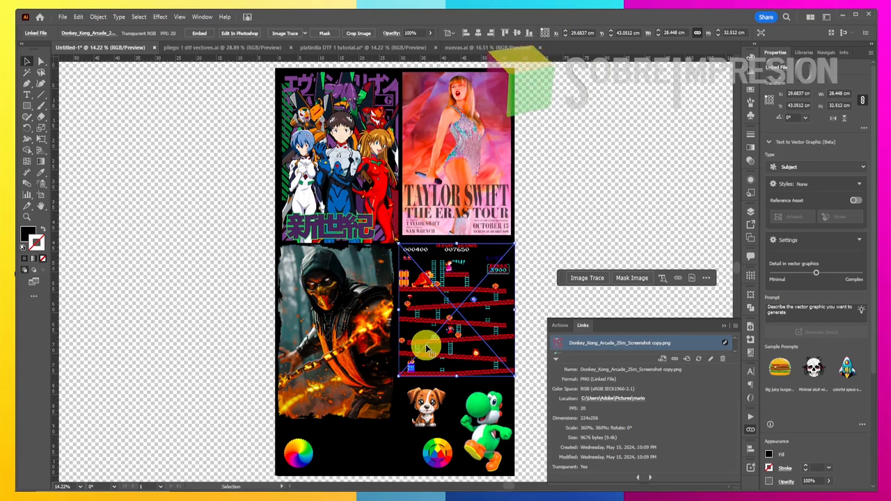
left_click(486, 437)
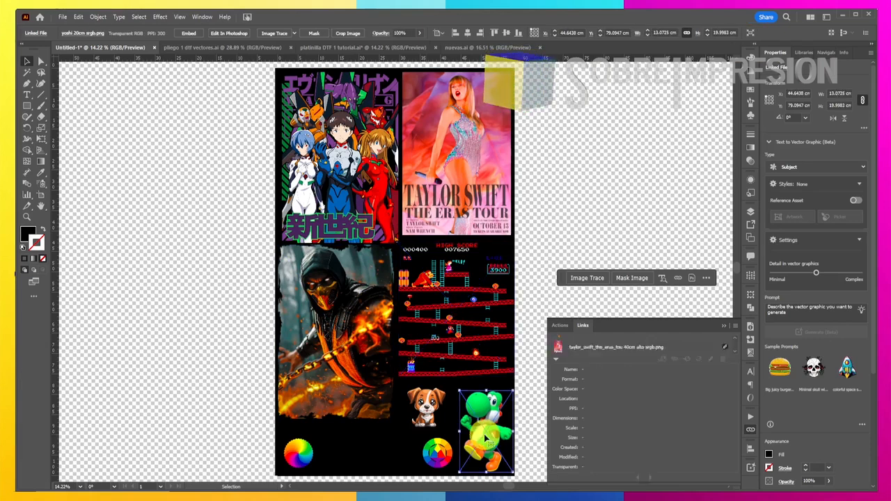
left_click_drag(485, 437, 431, 411)
left_click(397, 447)
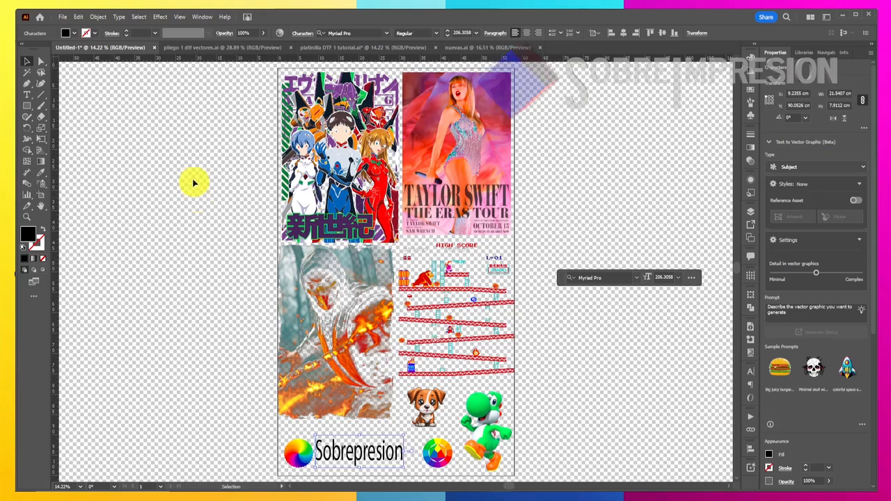
- Save the sheet as the Illustrator file "pliego 58 cm dtf" in the archivo dtf illustrator folder, using the Illustrator 2020 version
left_click(63, 17)
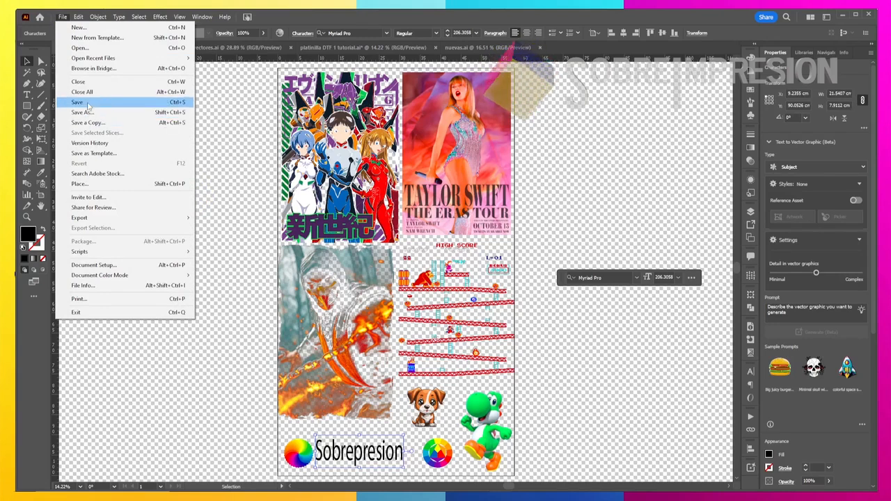
left_click(88, 102)
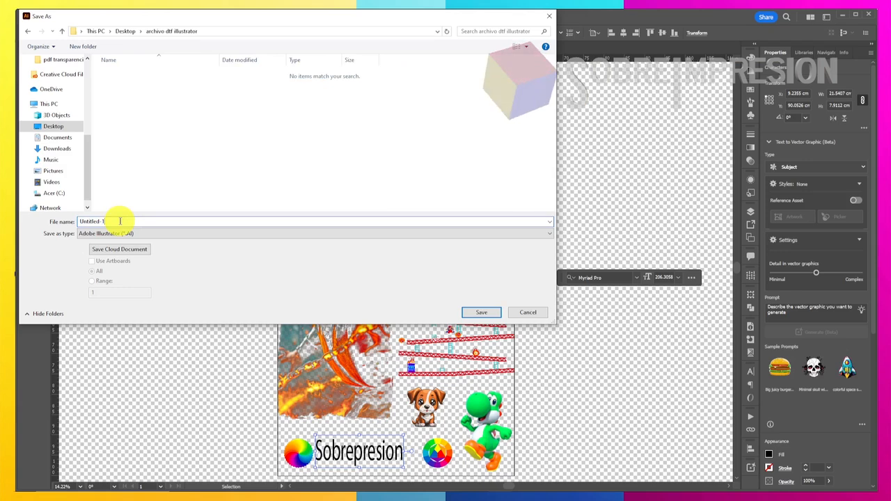
left_click_drag(120, 221, 50, 215)
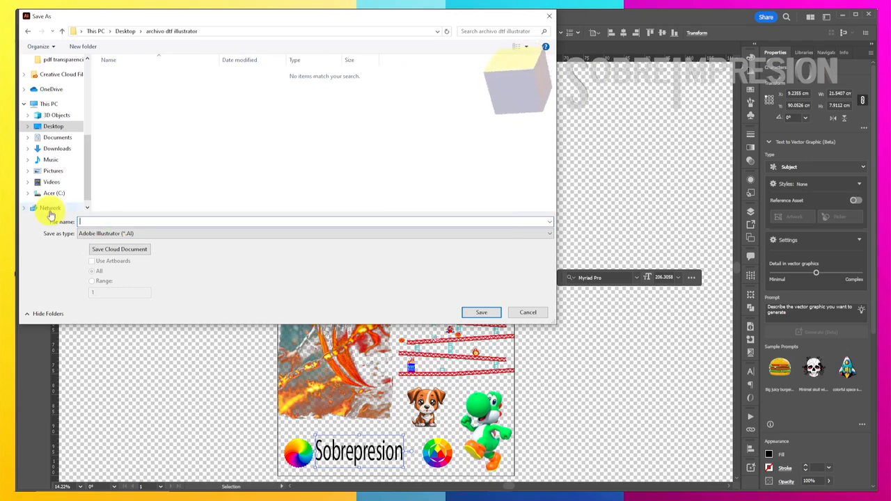
type("pliego 58 cm")
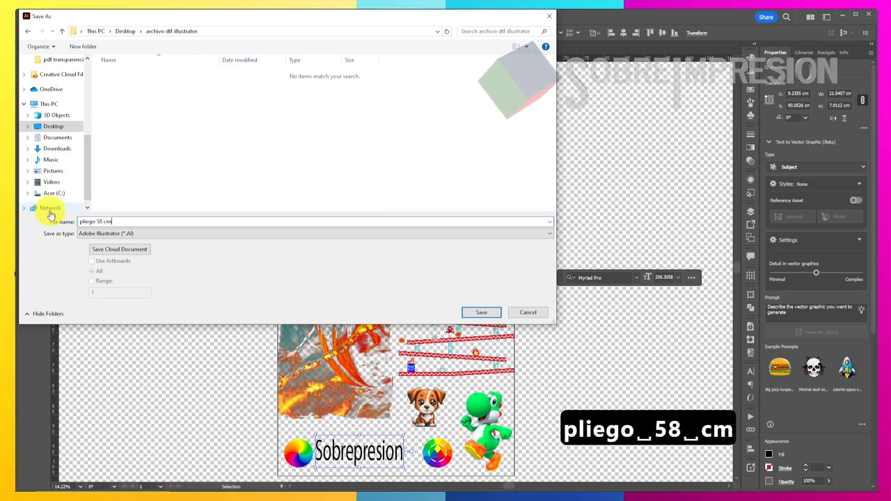
type(" dtf")
left_click(489, 313)
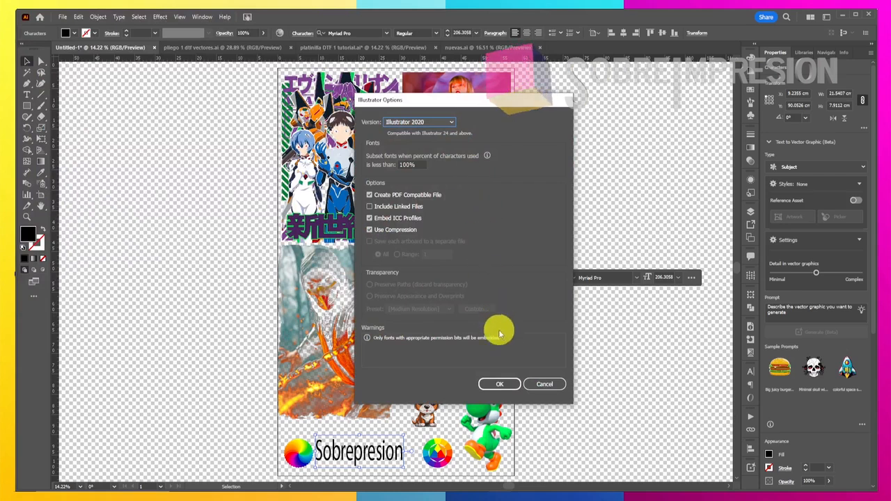
left_click(501, 385)
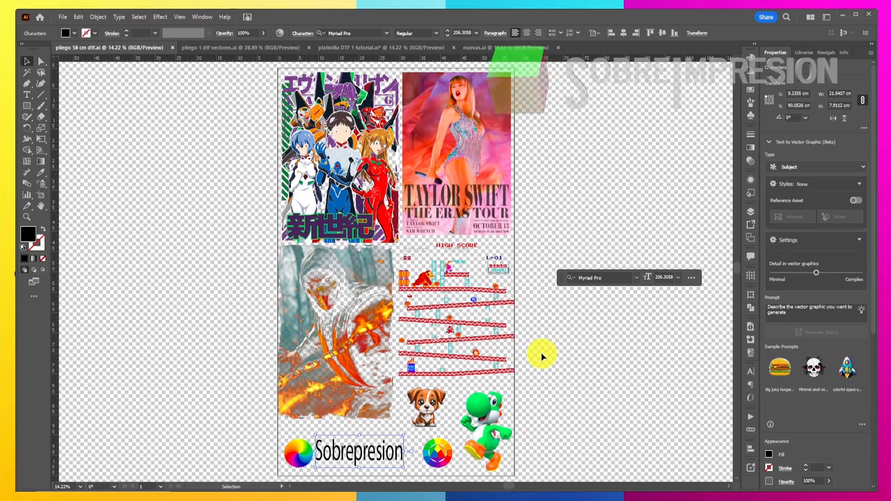
- Export all artboards as PNG under the name "pliego 58 cm dtf" at 300 ppi, without anti-aliasing, on a transparent background
left_click(62, 17)
mouse_move(178, 218)
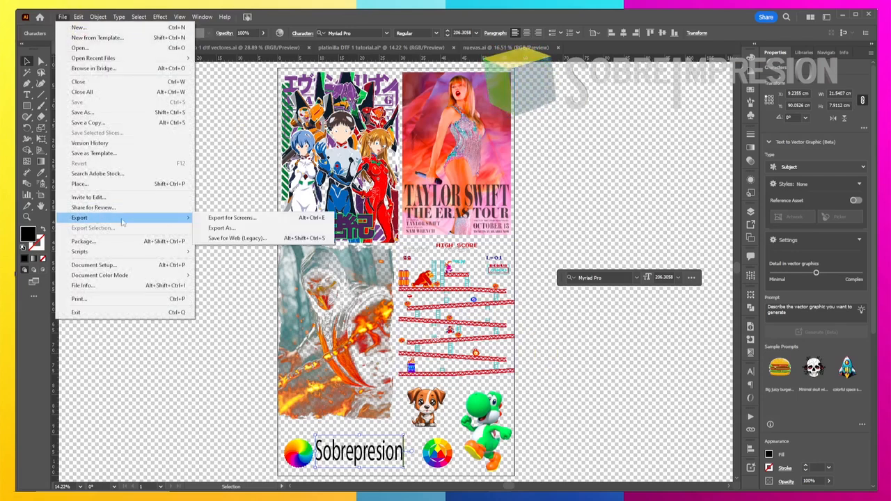
left_click(216, 229)
left_click(158, 234)
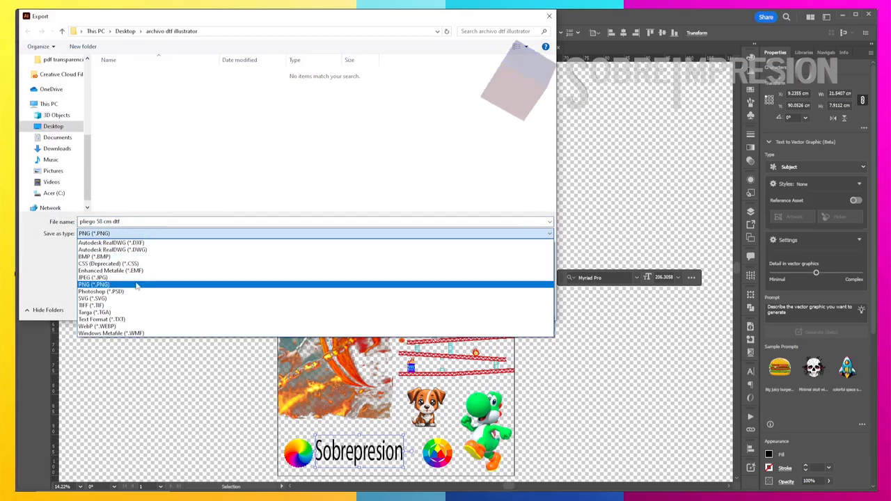
left_click(174, 235)
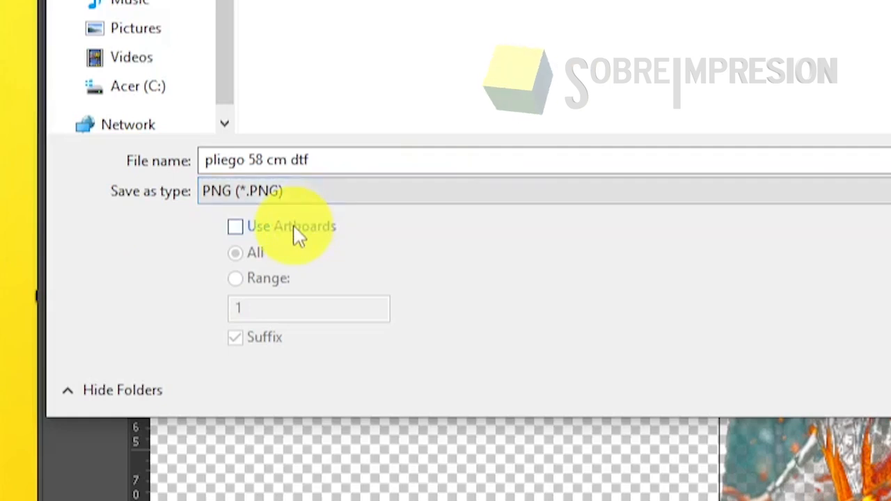
left_click(292, 227)
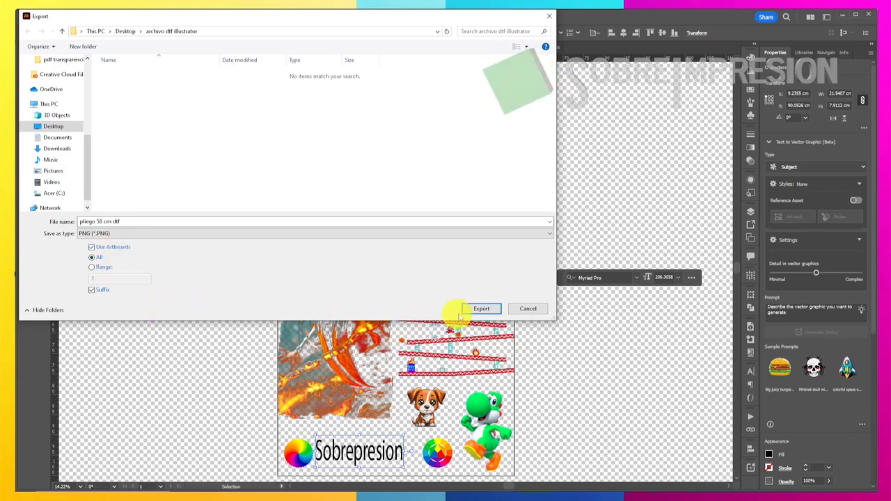
left_click(483, 311)
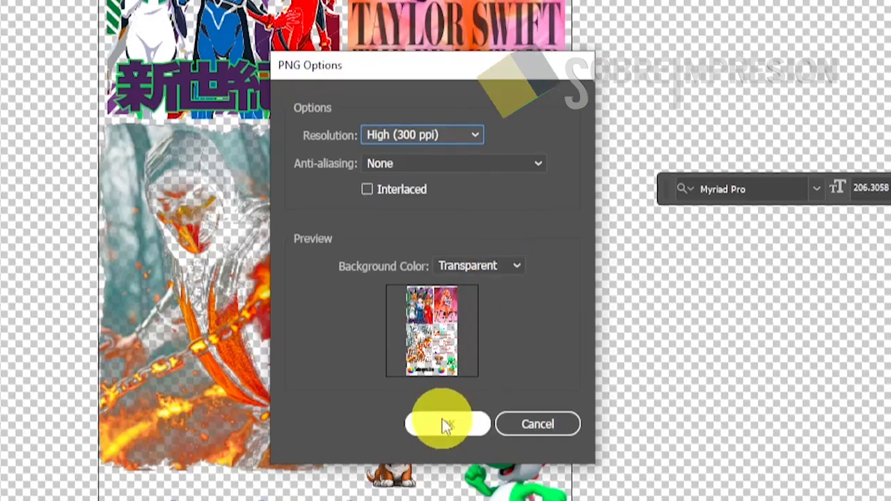
left_click(442, 417)
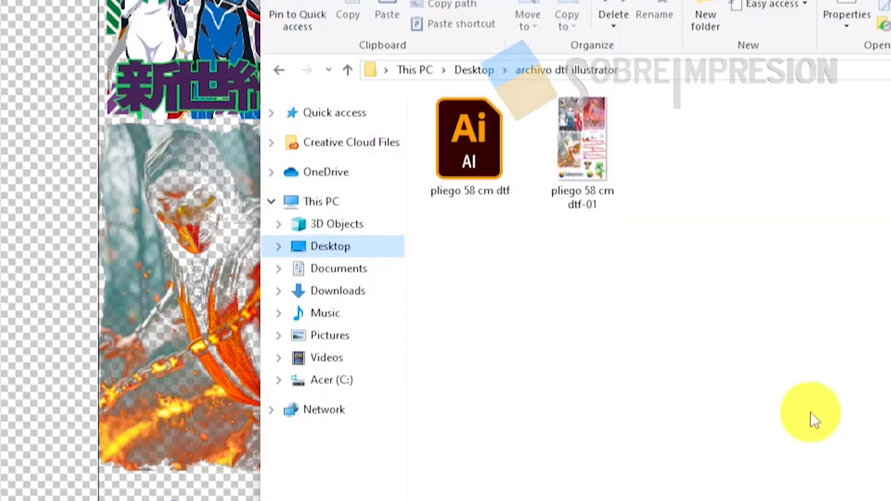
- Check the saved files in the folder and open pliego 58 cm dtf-01.png in Photoshop with the sRGB IEC61966-2.1 profile assigned
left_click(466, 159)
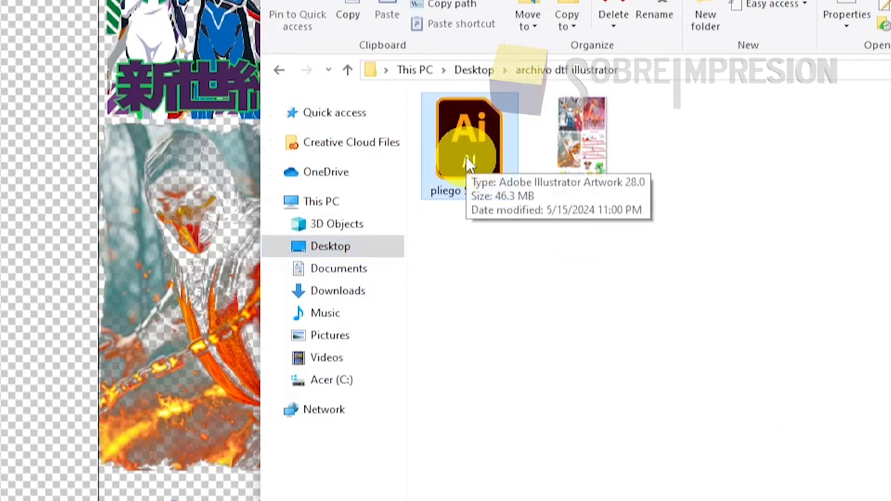
left_click(565, 144)
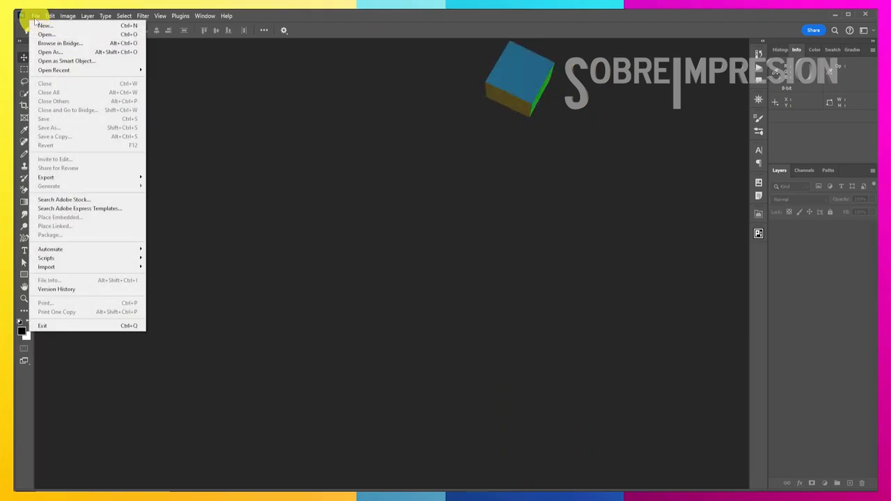
left_click(42, 35)
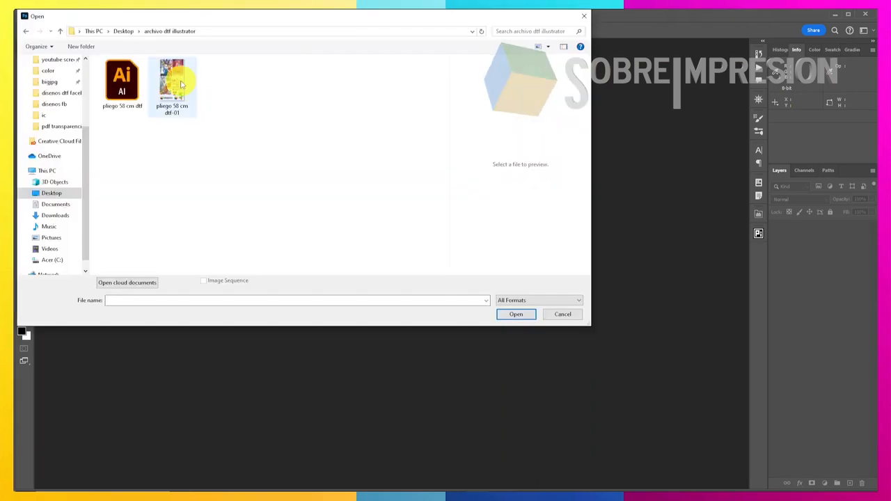
double_click(174, 83)
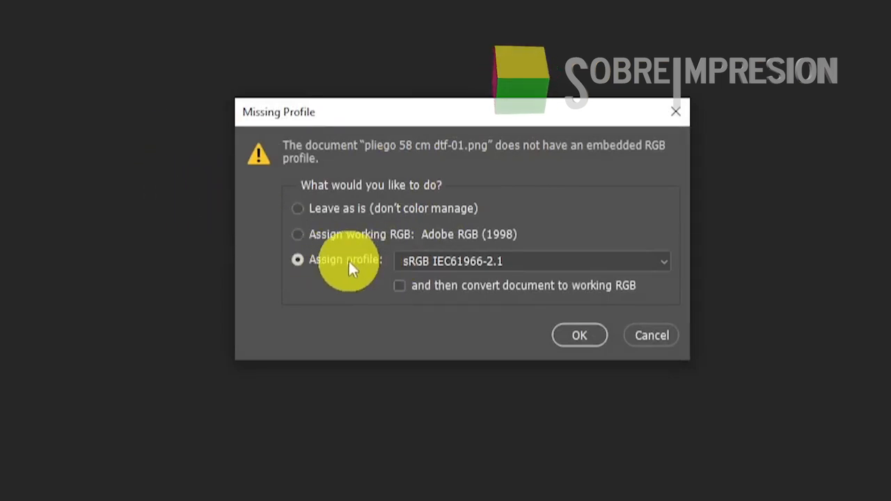
left_click(579, 335)
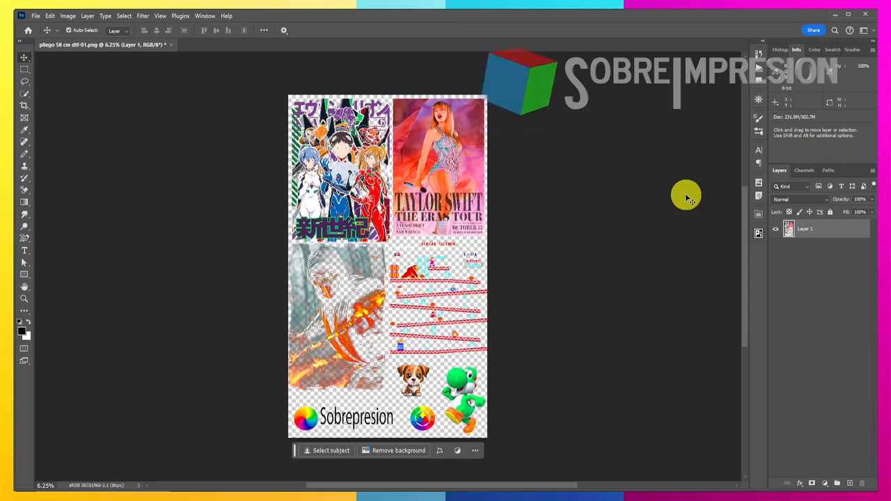
- Show the rulers and check the exported image's width, height, color channels and resolution
key("ctrl+r")
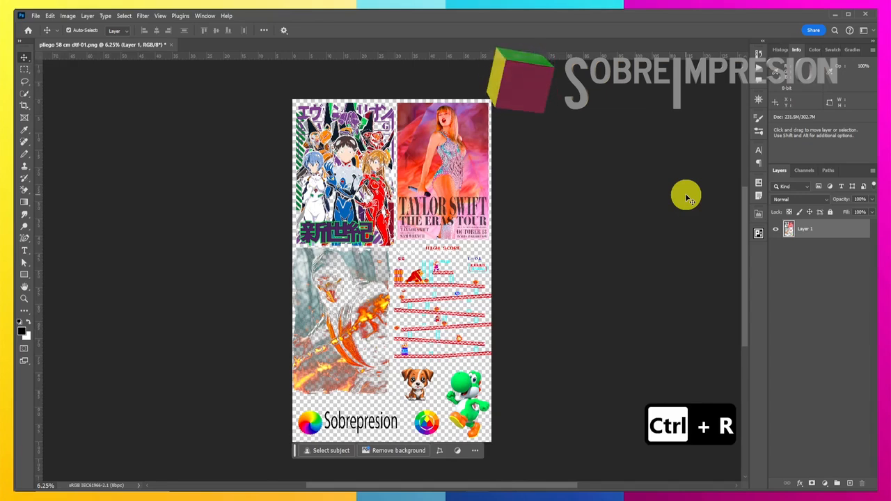
left_click(119, 487)
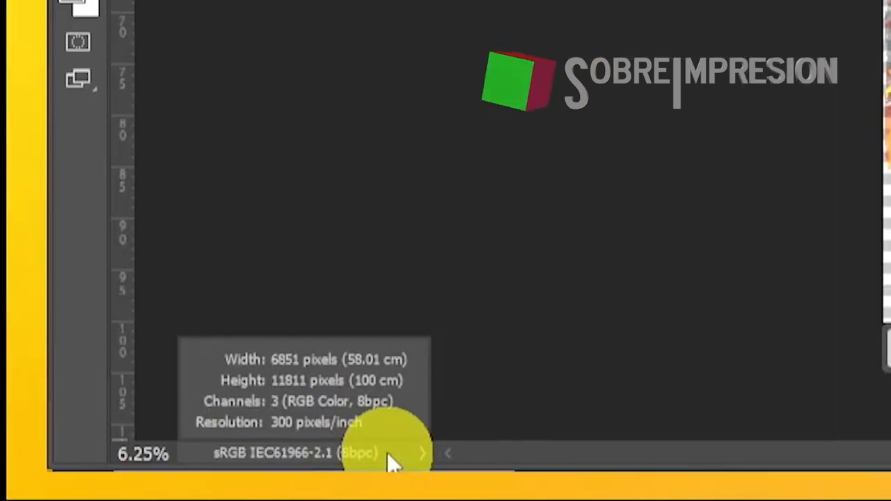
- Examine the exported sheet at 100% magnification, covering the fighter's halftone, the anime lettering and the Donkey Kong artwork
key("ctrl+1")
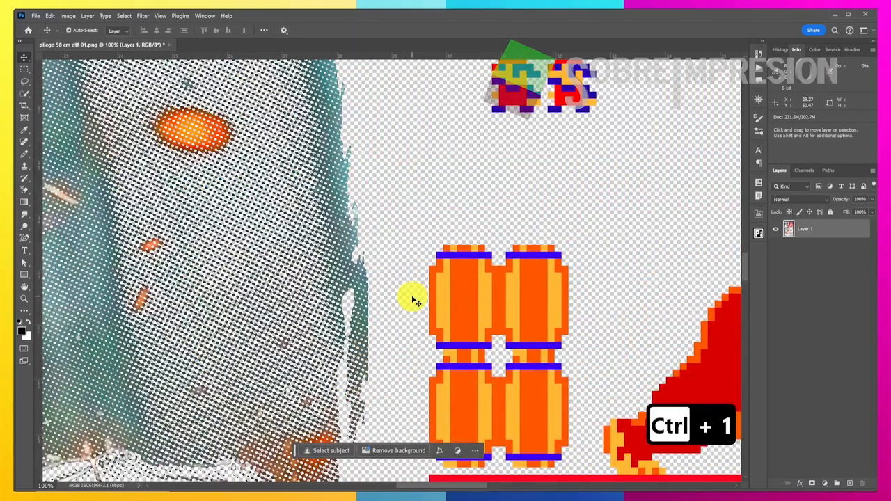
key("space")
left_click_drag(413, 213, 298, 265)
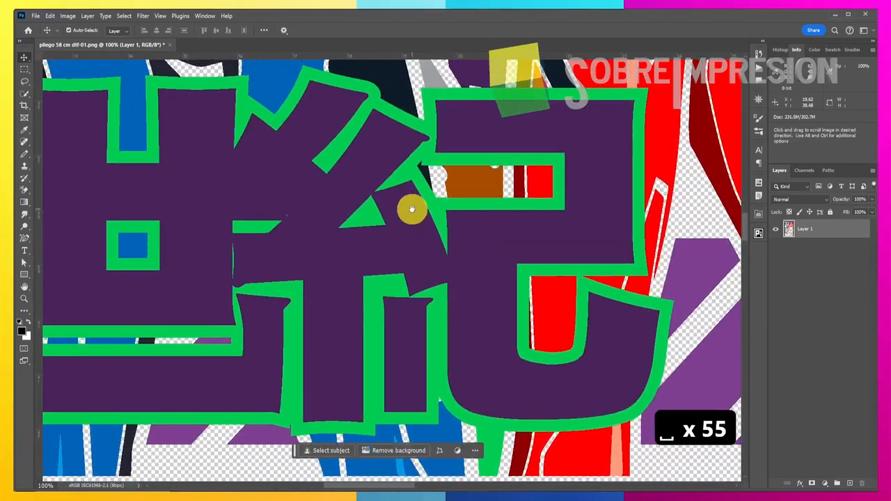
left_click_drag(724, 249, 497, 207)
left_click_drag(724, 453, 433, 199)
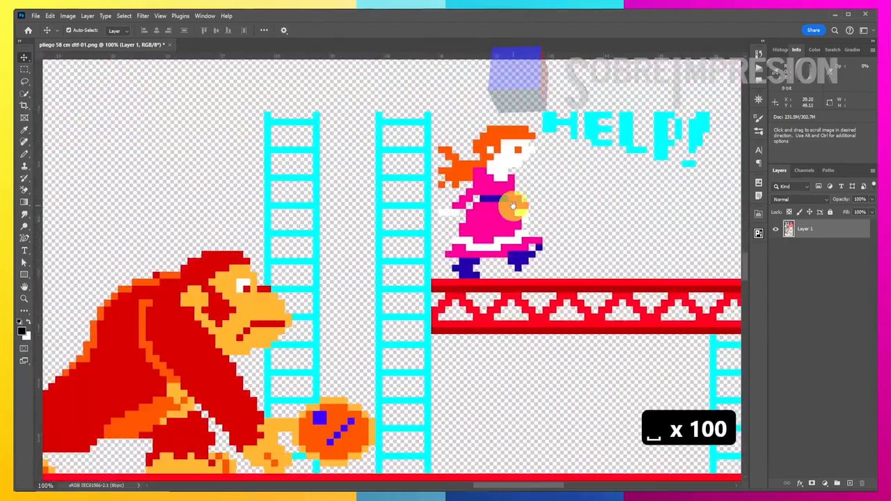
- Examine the Donkey Kong artwork at 100% magnification, covering the ape, ladders, girders, barrels and Mario
left_click_drag(683, 209, 561, 185)
left_click_drag(448, 230, 619, 192)
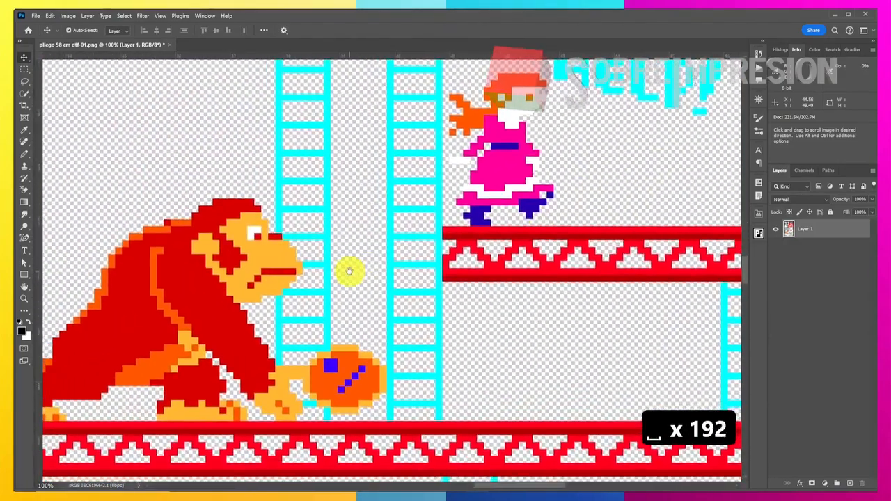
left_click_drag(350, 271, 494, 261)
left_click_drag(300, 272, 398, 266)
mouse_move(258, 270)
left_mouse_down()
mouse_move(420, 258)
mouse_move(338, 184)
left_mouse_up()
left_click_drag(495, 281, 346, 200)
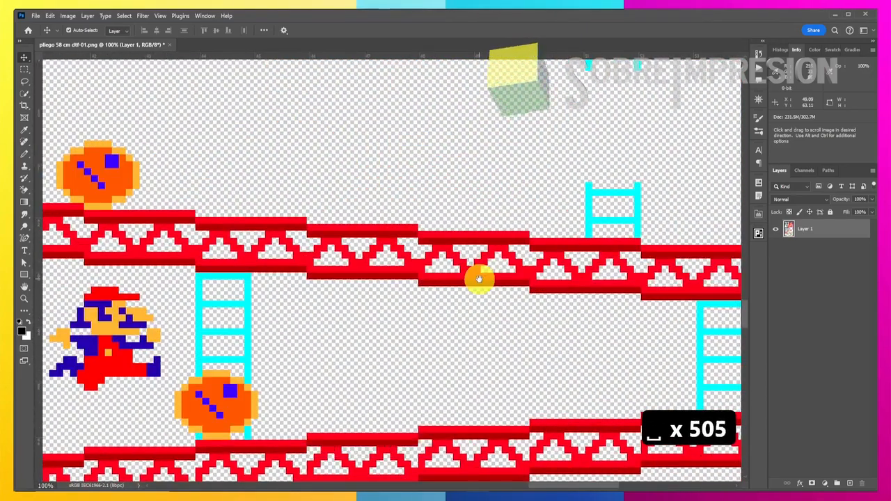
mouse_move(480, 281)
left_mouse_down()
mouse_move(589, 214)
mouse_move(550, 259)
left_mouse_up()
left_click_drag(388, 260, 497, 259)
left_click_drag(426, 269, 604, 63)
mouse_move(405, 298)
left_mouse_down()
mouse_move(460, 307)
mouse_move(535, 264)
mouse_move(415, 259)
mouse_move(485, 167)
mouse_move(512, 113)
left_mouse_up()
- Examine the puppy, the Yoshi figure, the Taylor Swift poster and the Sobrepresion lettering at 100% magnification
left_click_drag(464, 247, 420, 165)
left_click_drag(460, 263, 431, 242)
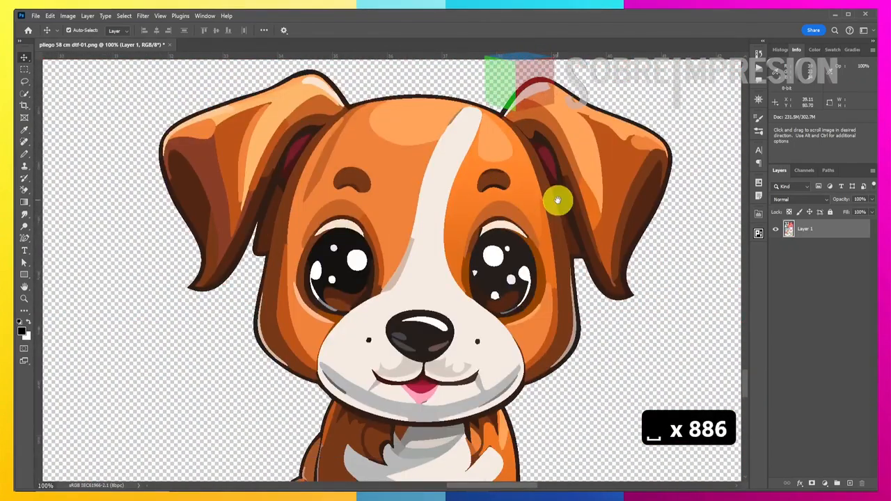
left_click_drag(557, 201, 527, 229)
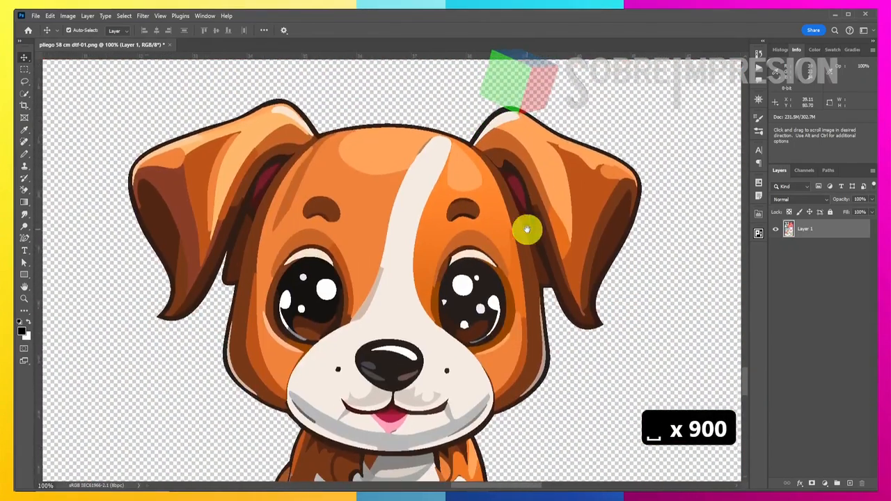
left_click_drag(543, 198, 392, 153)
left_click_drag(580, 163, 545, 140)
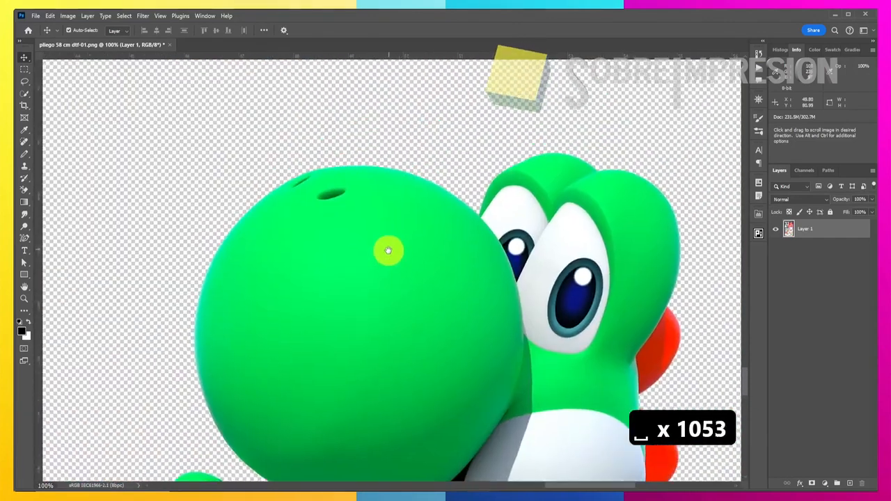
left_click_drag(389, 250, 388, 253)
mouse_move(425, 206)
left_mouse_down()
mouse_move(414, 230)
mouse_move(416, 217)
left_mouse_up()
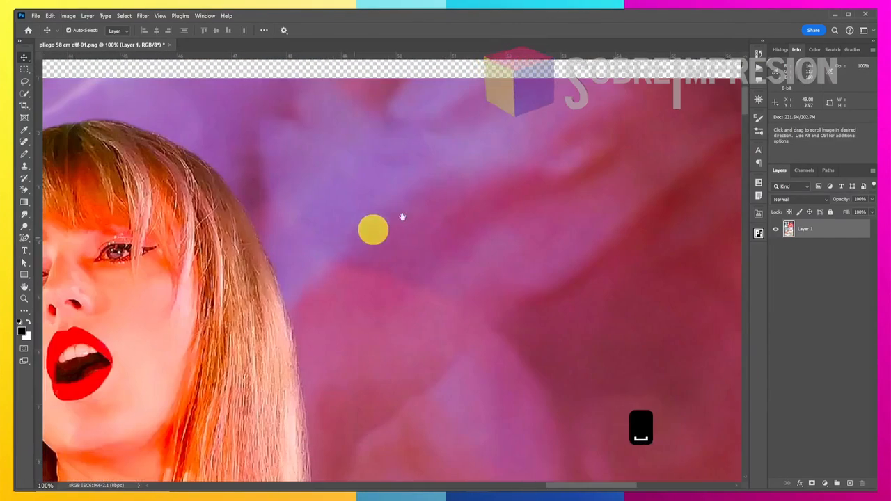
mouse_move(372, 231)
left_mouse_down()
mouse_move(523, 247)
mouse_move(512, 255)
mouse_move(733, 220)
left_mouse_up()
left_click_drag(465, 239, 377, 277)
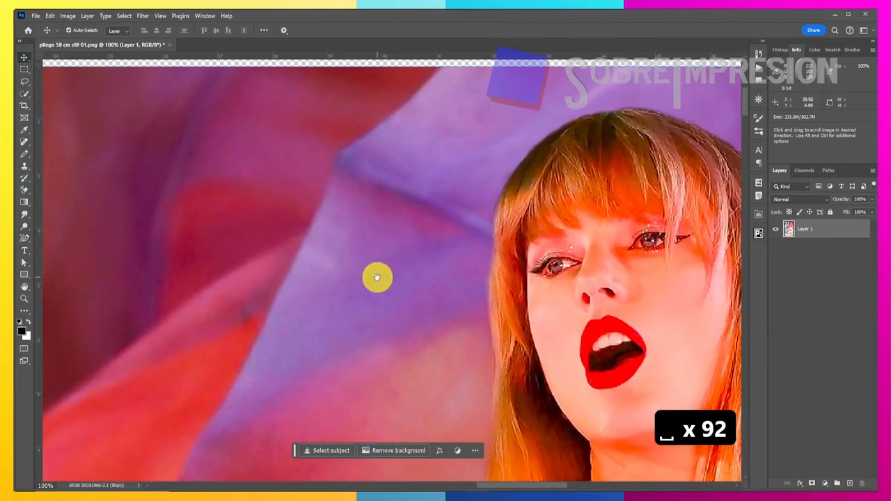
mouse_move(424, 259)
left_mouse_down()
mouse_move(382, 260)
mouse_move(441, 282)
mouse_move(567, 267)
mouse_move(631, 213)
mouse_move(368, 274)
mouse_move(483, 235)
mouse_move(503, 118)
mouse_move(433, 271)
mouse_move(449, 370)
mouse_move(431, 229)
mouse_move(433, 72)
mouse_move(418, 362)
mouse_move(396, 258)
mouse_move(437, 163)
mouse_move(408, 241)
mouse_move(479, 205)
mouse_move(462, 188)
mouse_move(493, 254)
mouse_move(477, 354)
mouse_move(480, 201)
mouse_move(448, 312)
mouse_move(453, 165)
mouse_move(445, 427)
mouse_move(451, 239)
mouse_move(453, 283)
mouse_move(402, 115)
mouse_move(406, 230)
mouse_move(407, 215)
mouse_move(376, 229)
mouse_move(480, 195)
mouse_move(402, 188)
mouse_move(307, 203)
left_mouse_up()
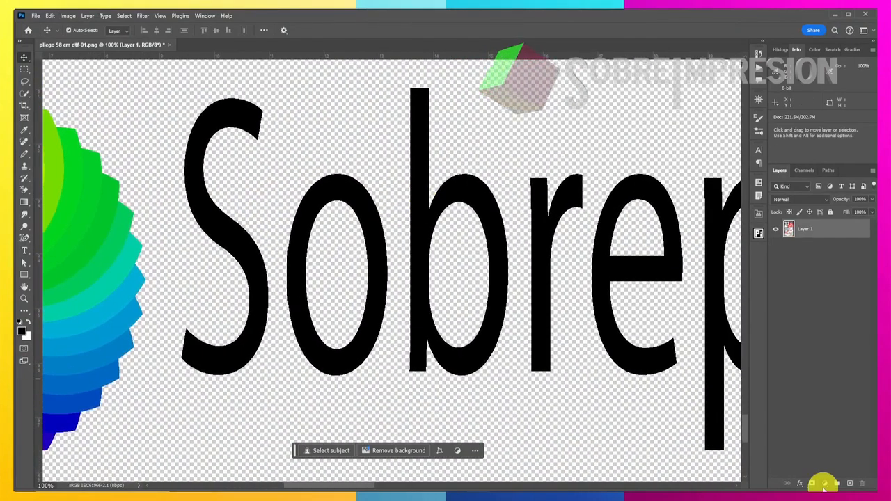
- Add a black solid color fill layer and place it beneath the artwork layer
left_click(825, 482)
left_click(844, 324)
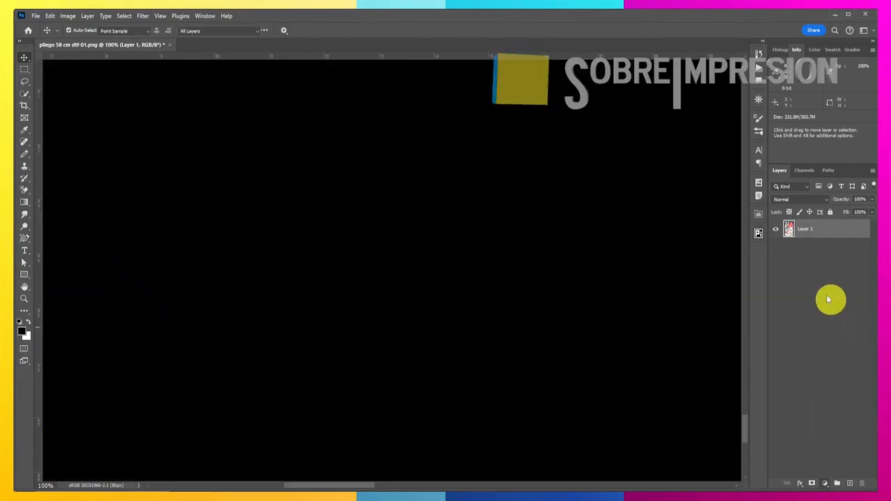
left_click(718, 230)
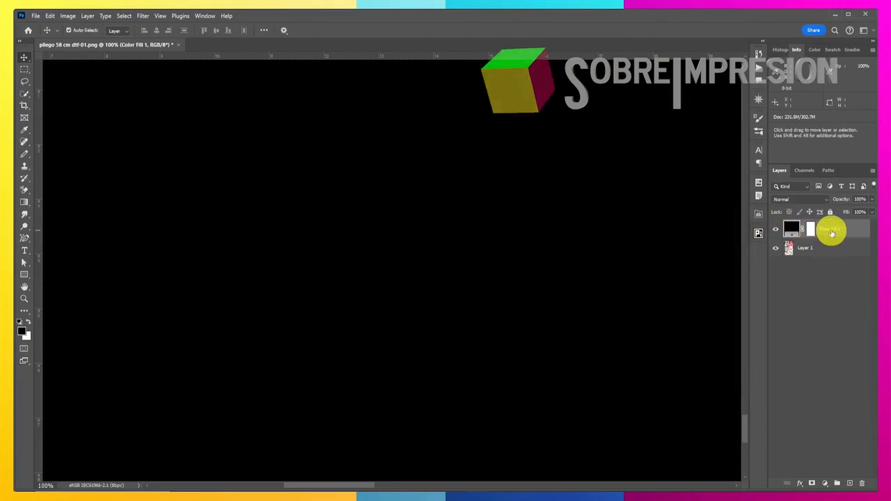
left_click_drag(829, 231, 829, 254)
- Examine the artwork against the black fill, from the fighter's halftone and the whole sheet to the Donkey Kong design at 25%
key("space")
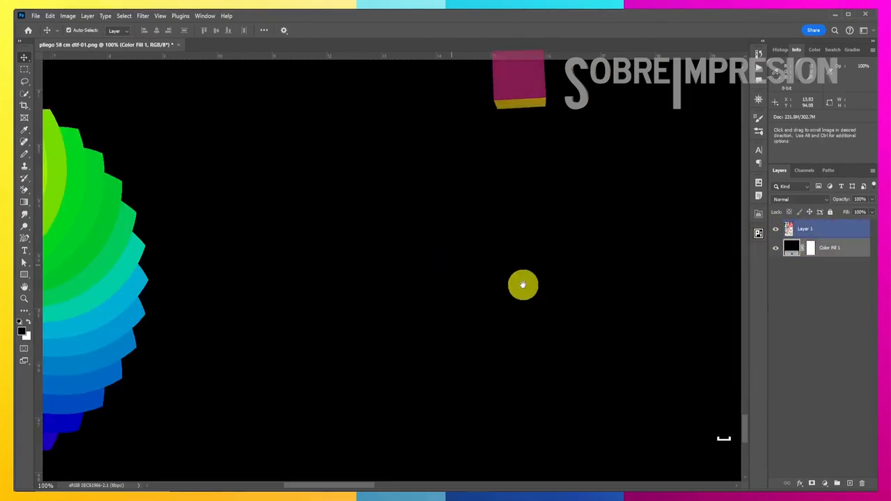
left_click_drag(506, 293, 507, 225)
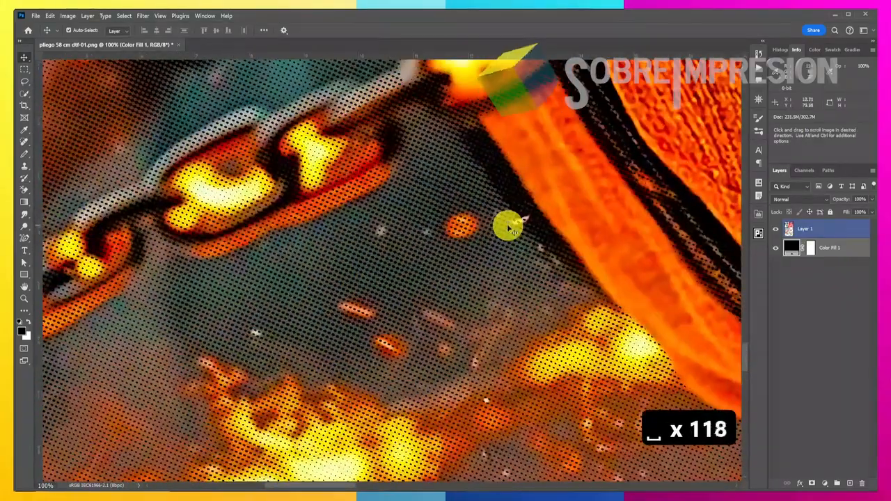
left_click(507, 226)
key("ctrl+0")
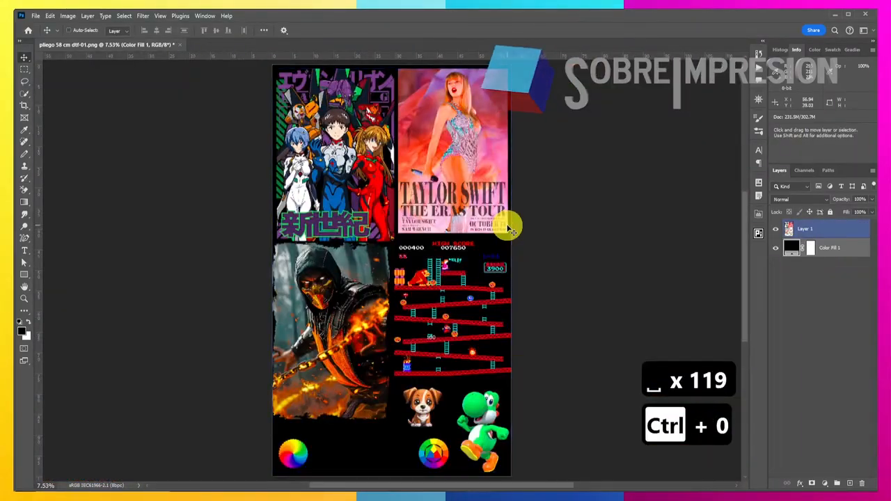
key("ctrl+plus")
key("ctrl+plus")
key("ctrl+plus")
key("ctrl+plus")
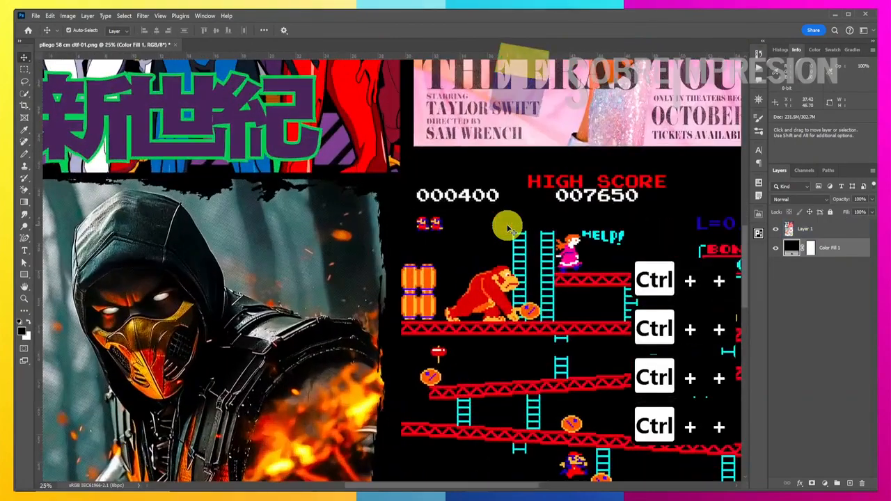
left_click_drag(442, 218, 433, 259)
left_click_drag(442, 337, 489, 178)
left_click_drag(480, 284, 492, 233)
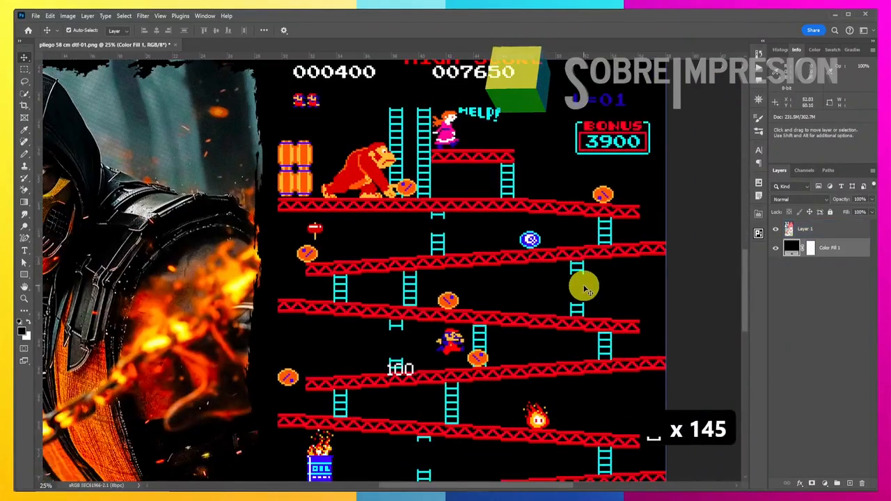
- Hide the black fill layer, run the Revisar transparencia action on the artwork layer and show the transparency check group
left_click(776, 248)
left_click(830, 227)
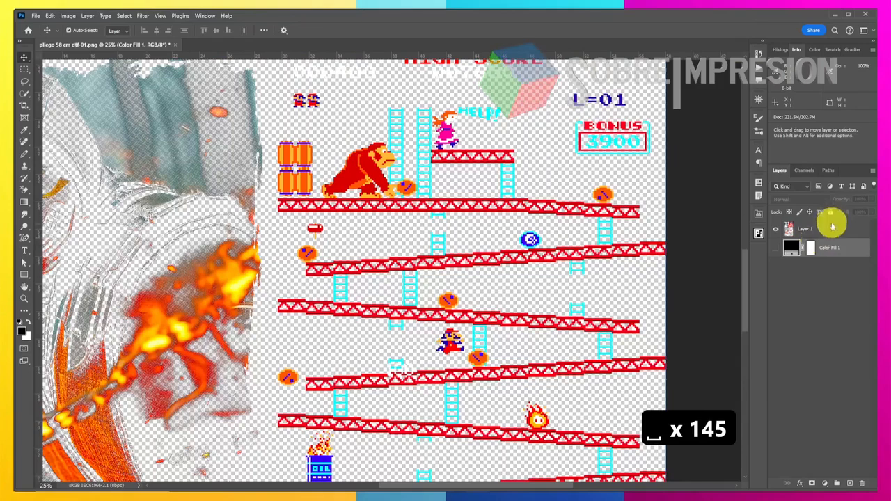
left_click(758, 100)
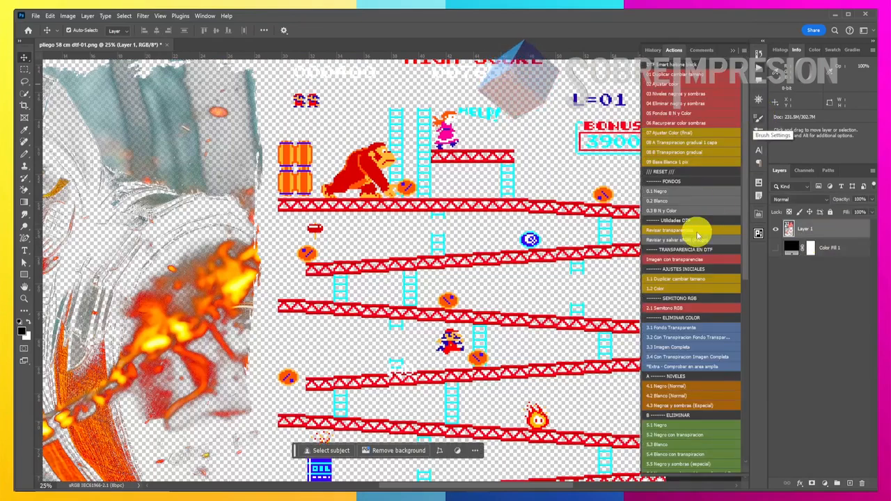
left_click(698, 231)
left_click(758, 99)
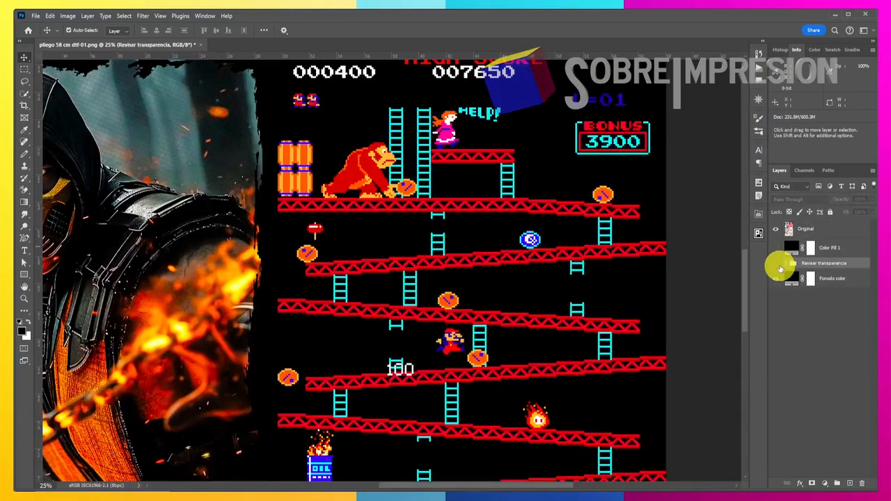
left_click(777, 264)
- Examine the Donkey Kong and Yoshi edges at 100% for semi-transparent pixels, finishing with the whole sheet in view
key("space")
left_click_drag(529, 313, 613, 220)
key("ctrl+1")
key("space")
left_click_drag(385, 311, 619, 301)
left_click_drag(316, 279, 167, 161)
left_click_drag(724, 254, 123, 221)
left_click_drag(592, 474, 432, 183)
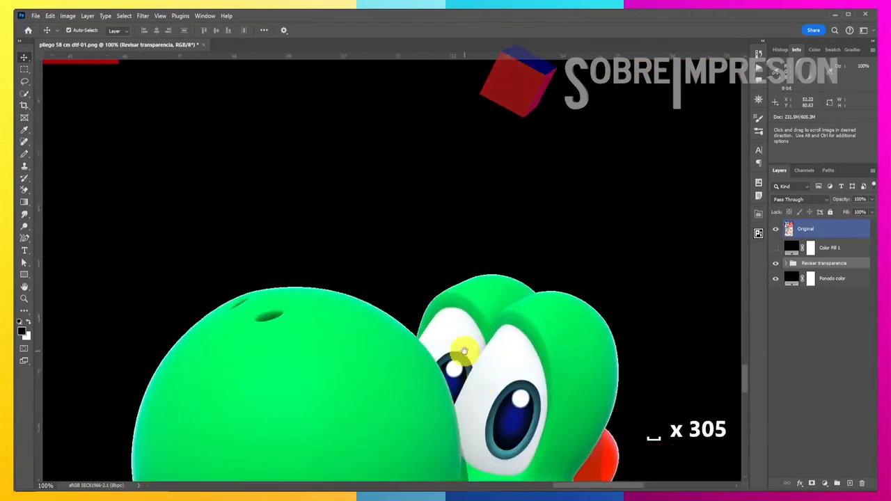
left_click_drag(357, 160, 423, 232)
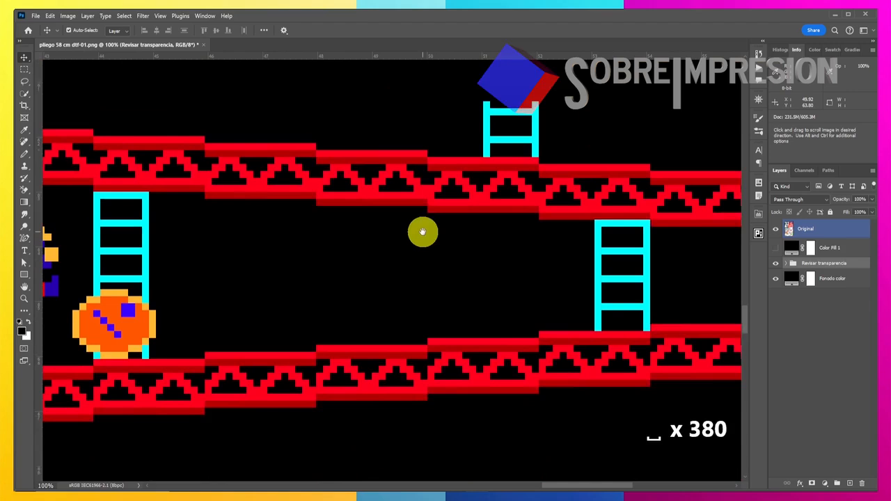
key("ctrl+0")
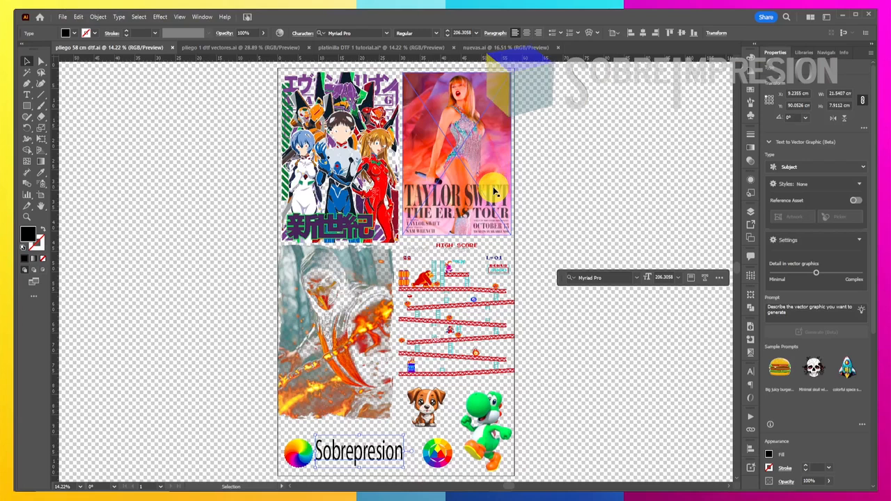
- Select the placed images on the Illustrator sheet one after another to check that they are linked files
left_click(348, 187)
left_click(430, 191)
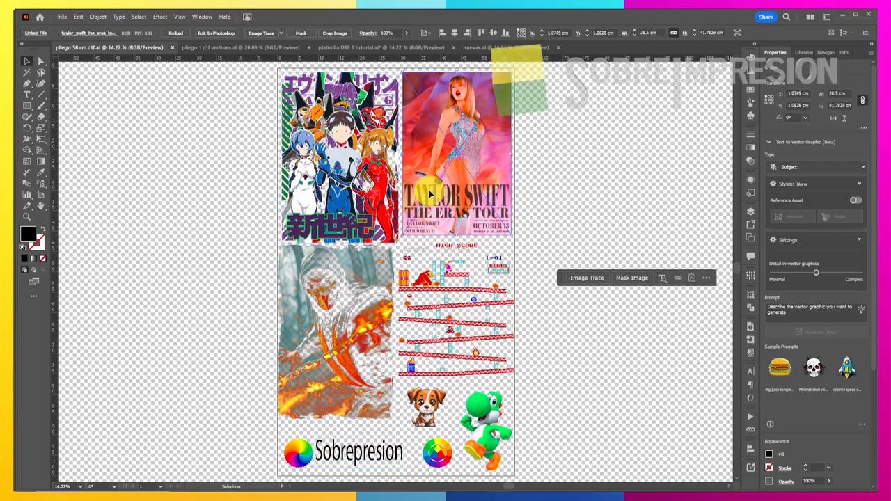
left_click(339, 313)
left_click(420, 328)
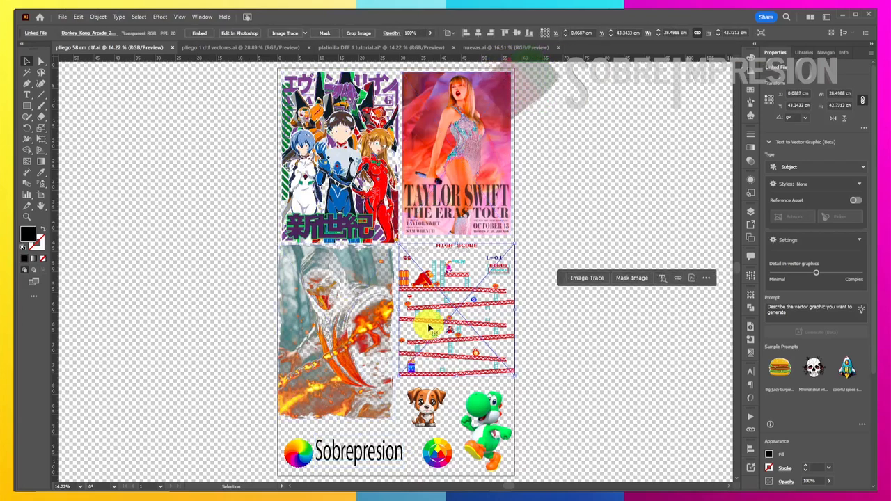
- Shorten the Sobrepresion text on the sheet to "Sobrep" and deselect everything
left_click(393, 458)
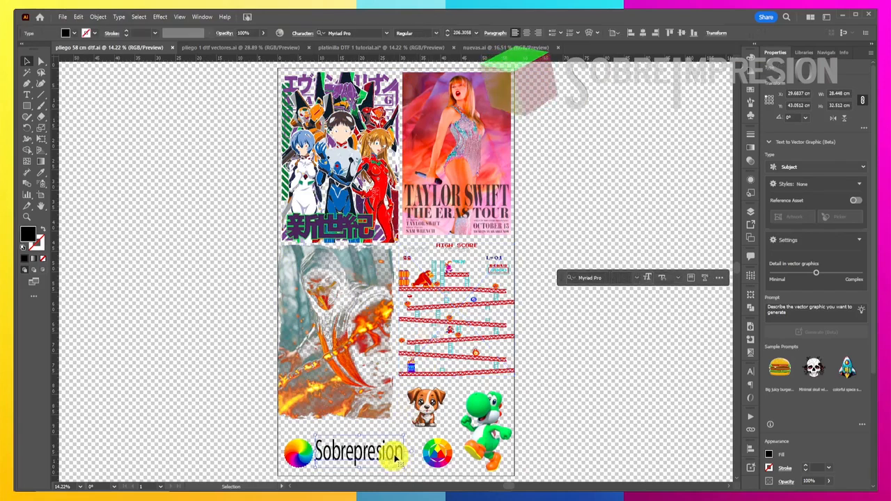
double_click(388, 459)
double_click(363, 453)
left_click(364, 453)
left_click_drag(363, 452, 409, 456)
key("BackSpace")
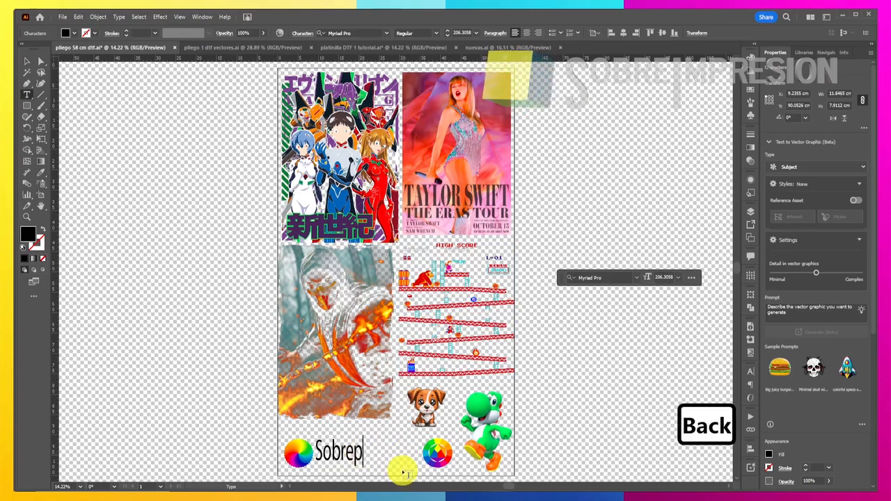
key("Escape")
left_click(157, 165)
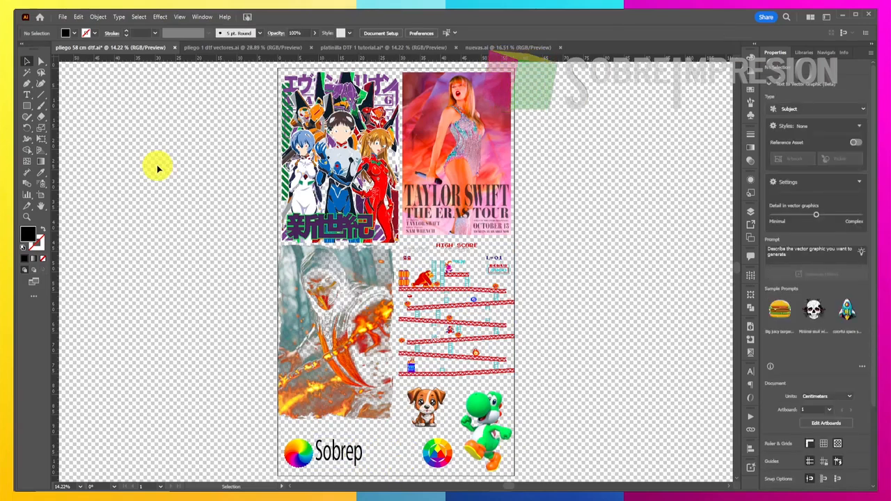